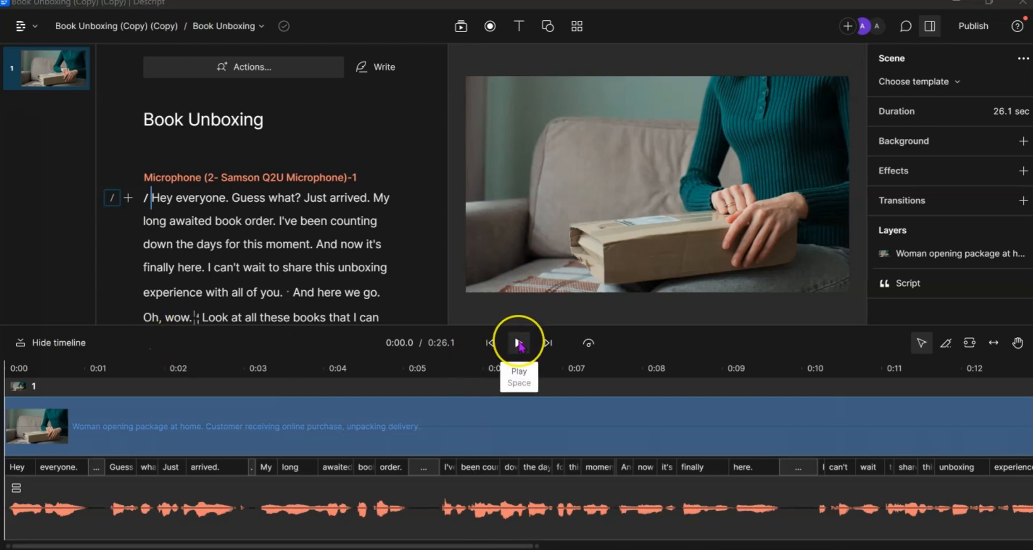
Play the opening seconds of the composition and pause the preview
click(519, 344)
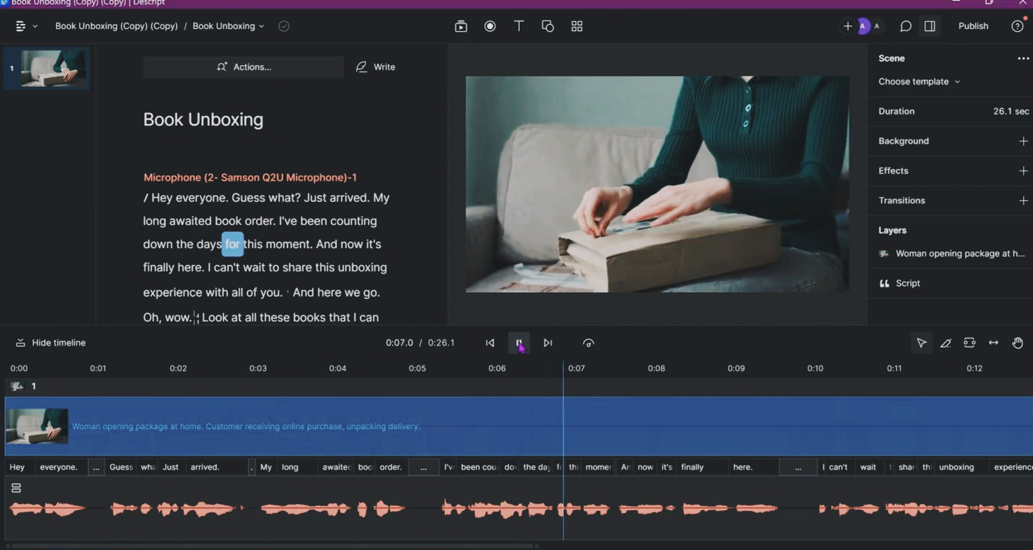
click(519, 343)
Select the whole script from "Hey everyone" through "Check it out." and add captions to it
click(156, 198)
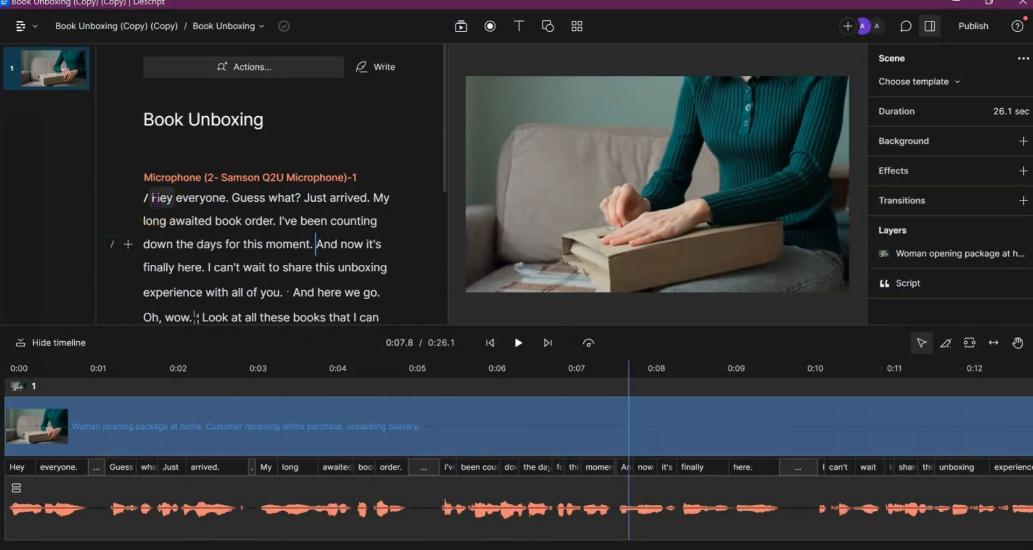
key(ctrl+a)
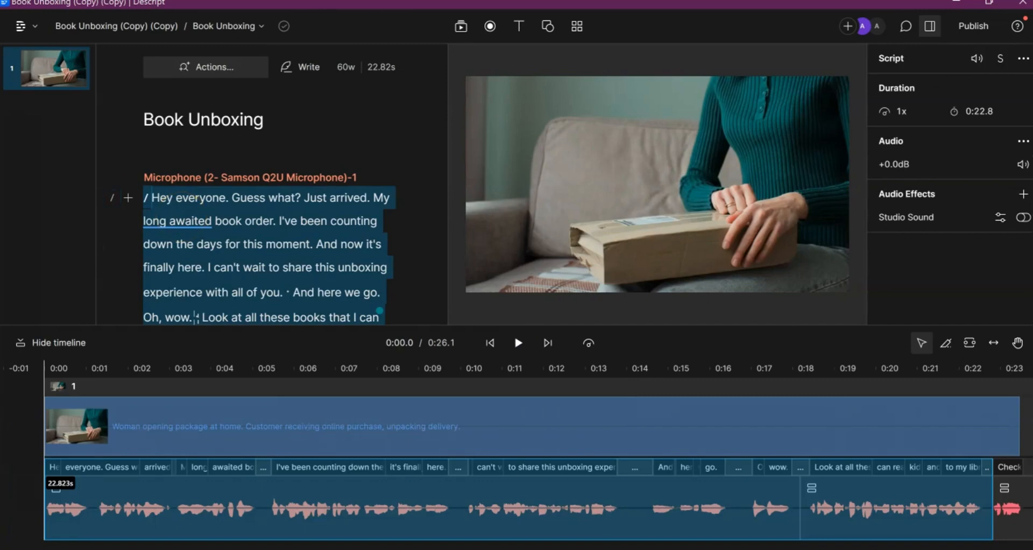
scroll(182, 217, down, 5)
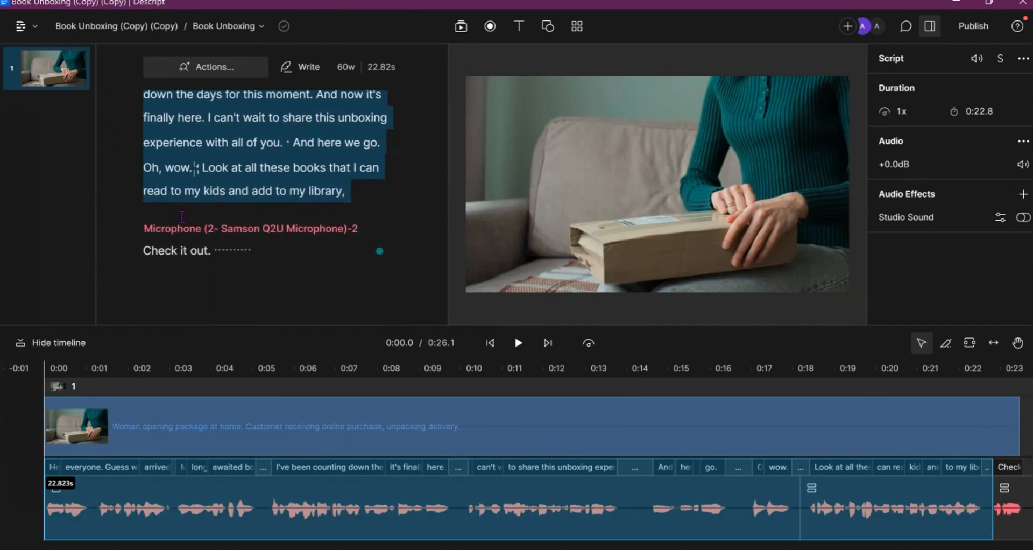
shift+click(212, 251)
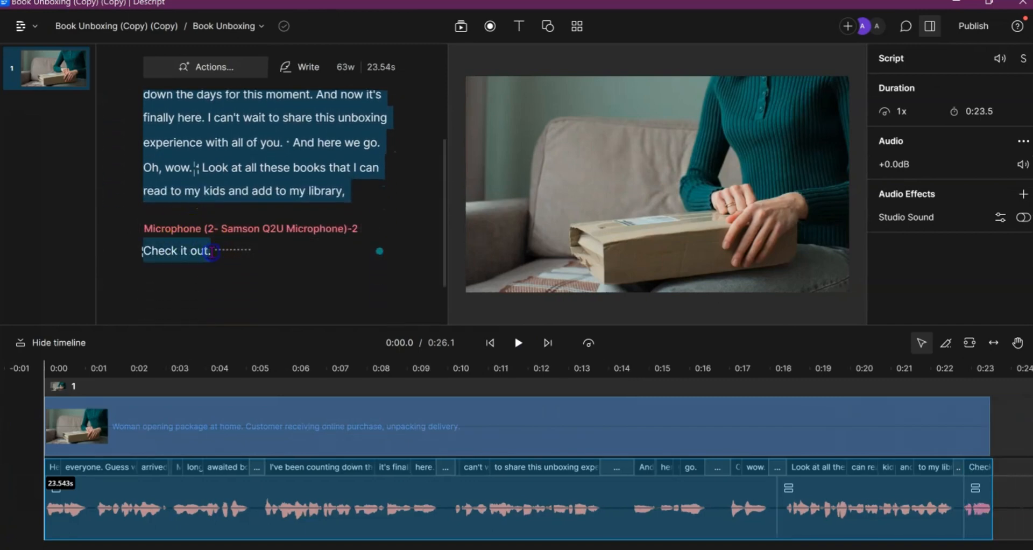
scroll(242, 171, up, 2)
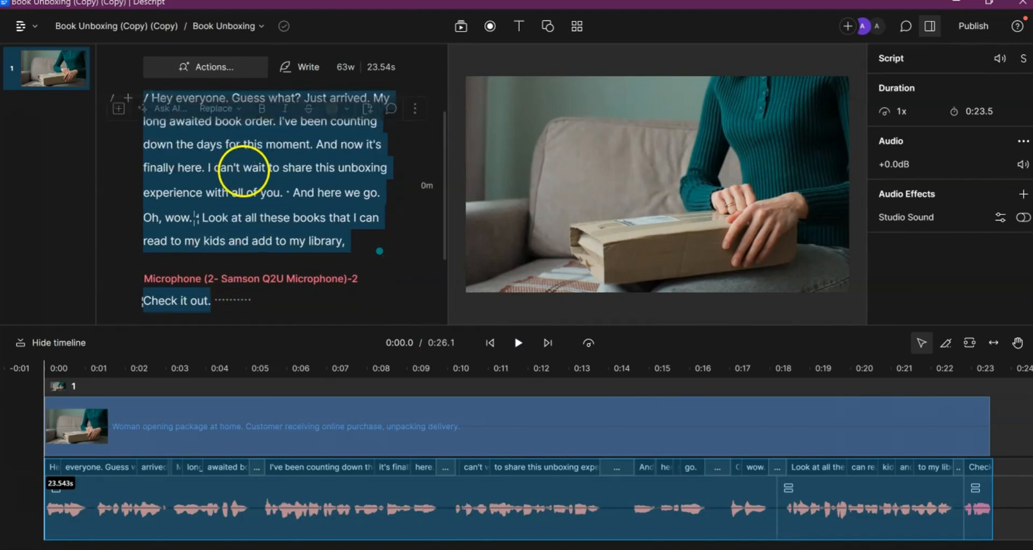
scroll(243, 171, up, 4)
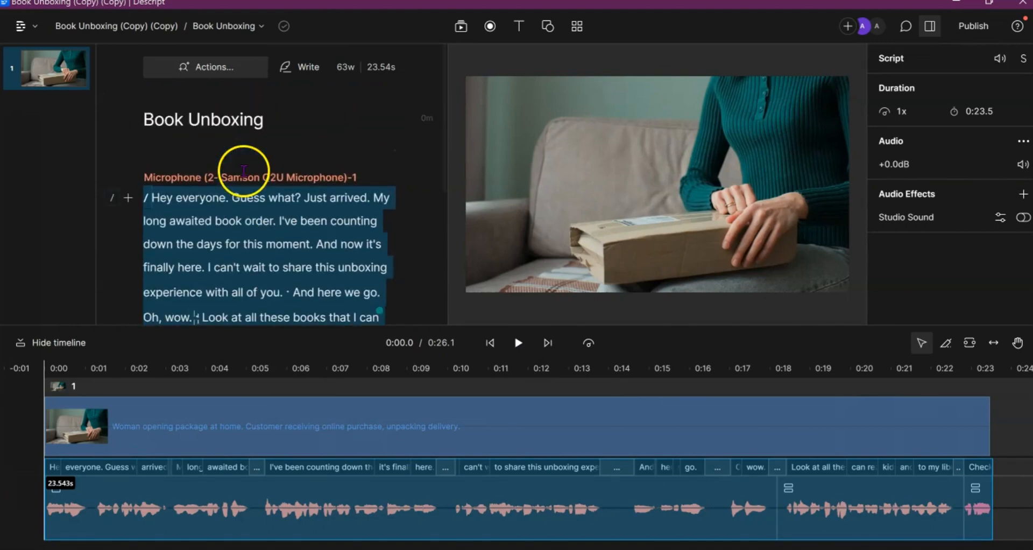
click(518, 29)
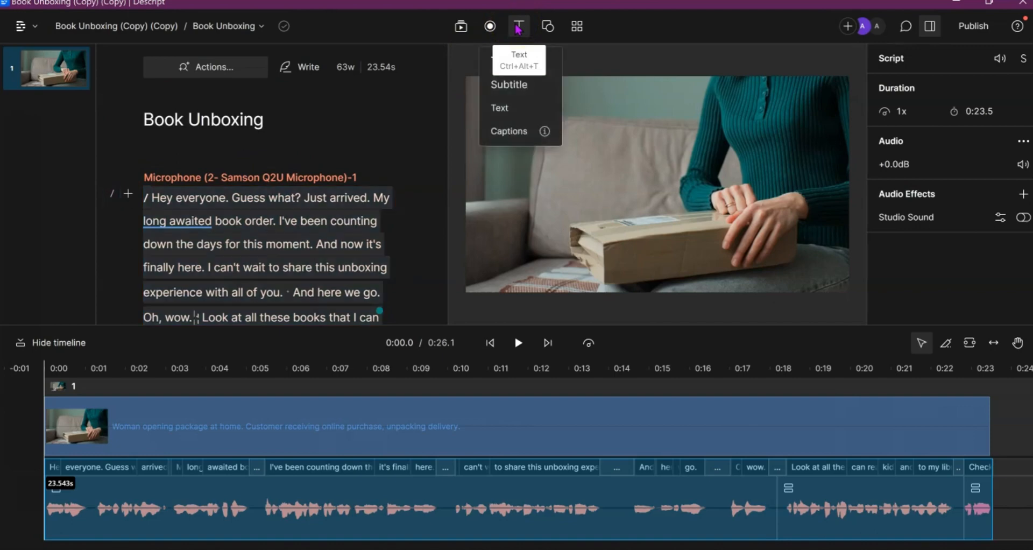
click(508, 131)
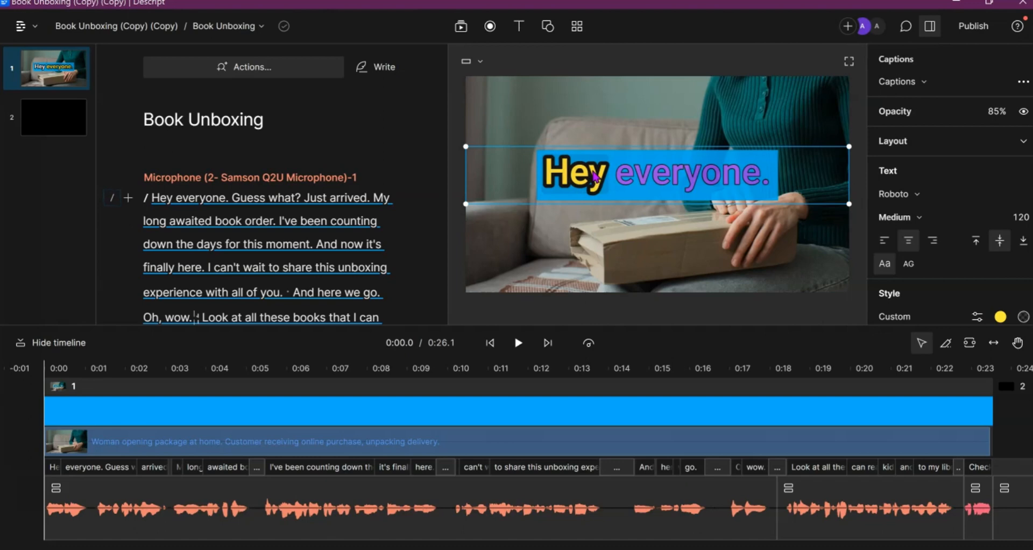
Try the Square 1:1 canvas format and switch the composition to Portrait 9:16
click(477, 63)
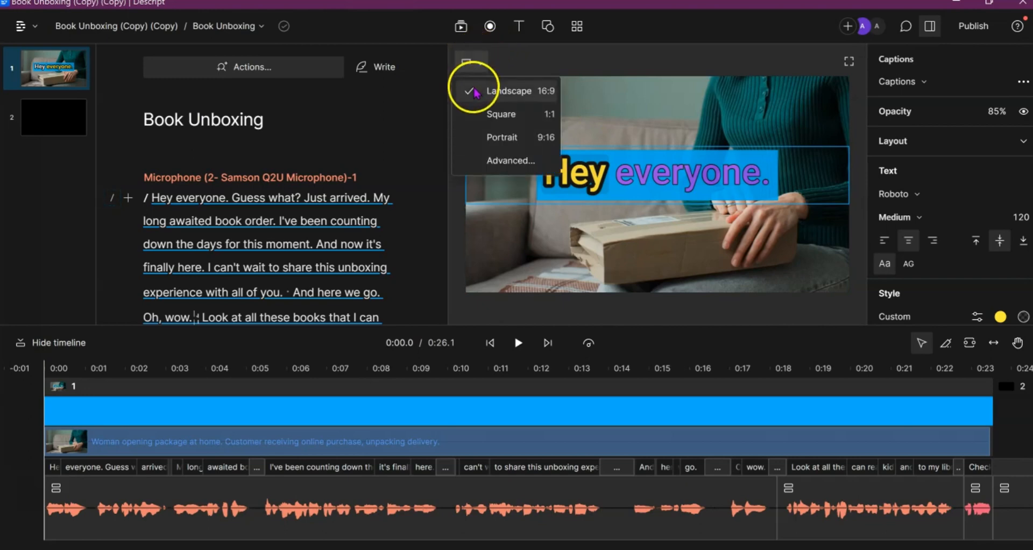
click(476, 114)
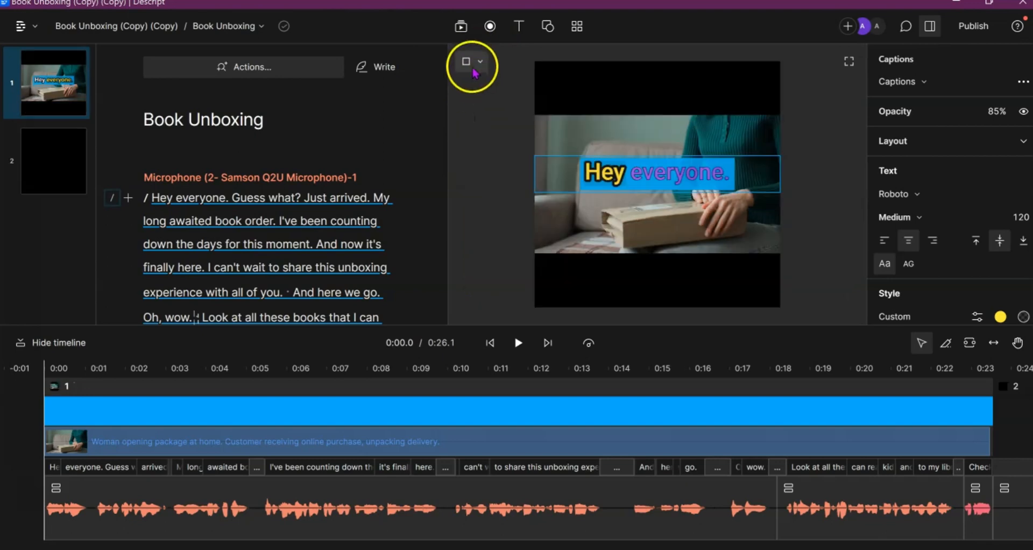
click(475, 70)
click(478, 134)
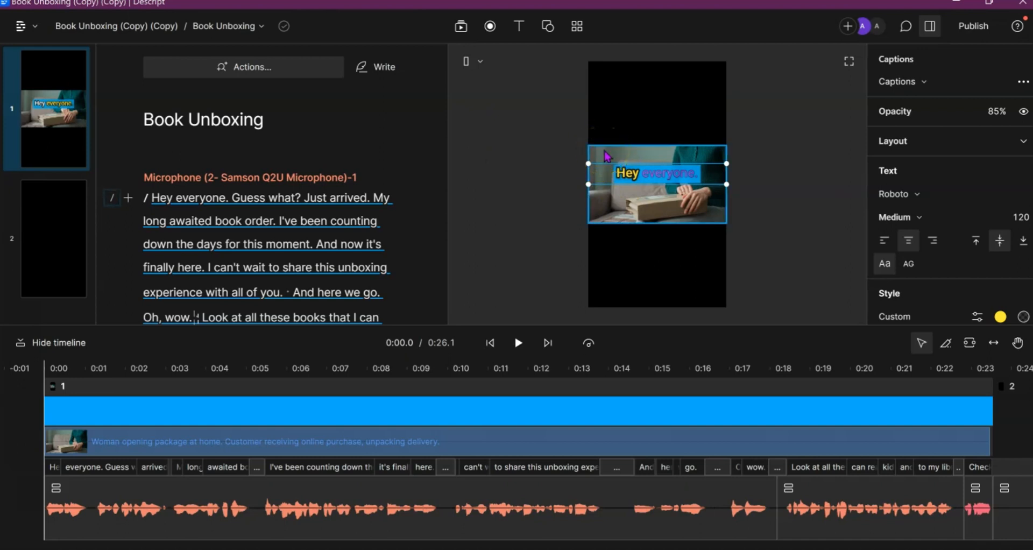
Enlarge the unboxing video layer to fill the portrait frame and shift it so the woman's hands are in view
mouse_move(566, 101)
mouse_down()
mouse_move(619, 132)
mouse_move(613, 153)
mouse_up()
click(613, 153)
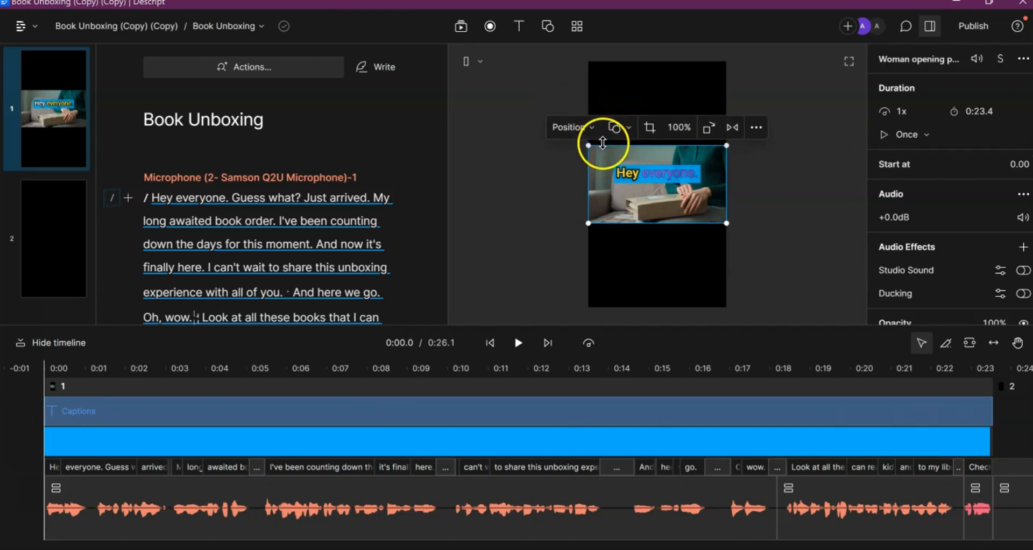
click(592, 129)
drag(592, 129, 577, 164)
click(577, 164)
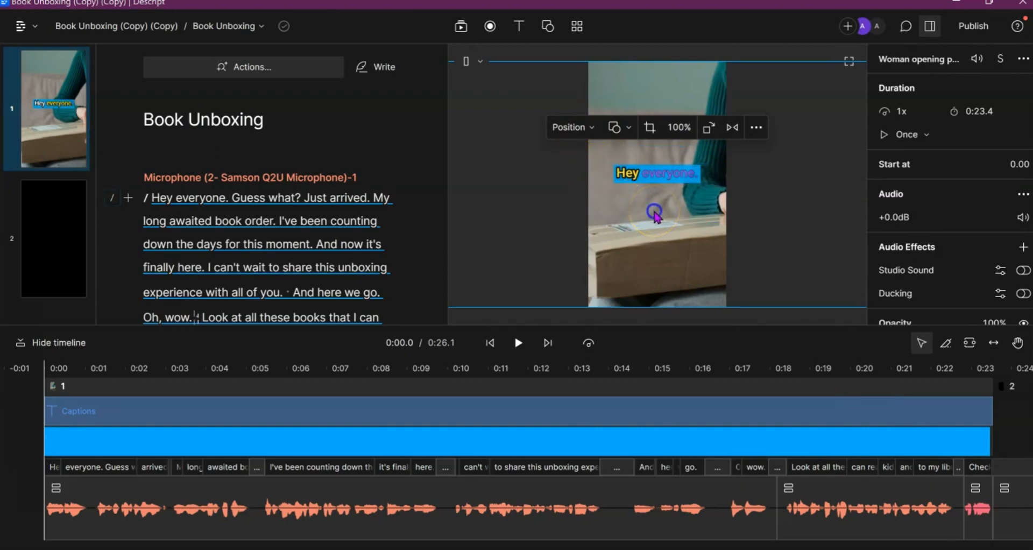
drag(654, 214, 565, 221)
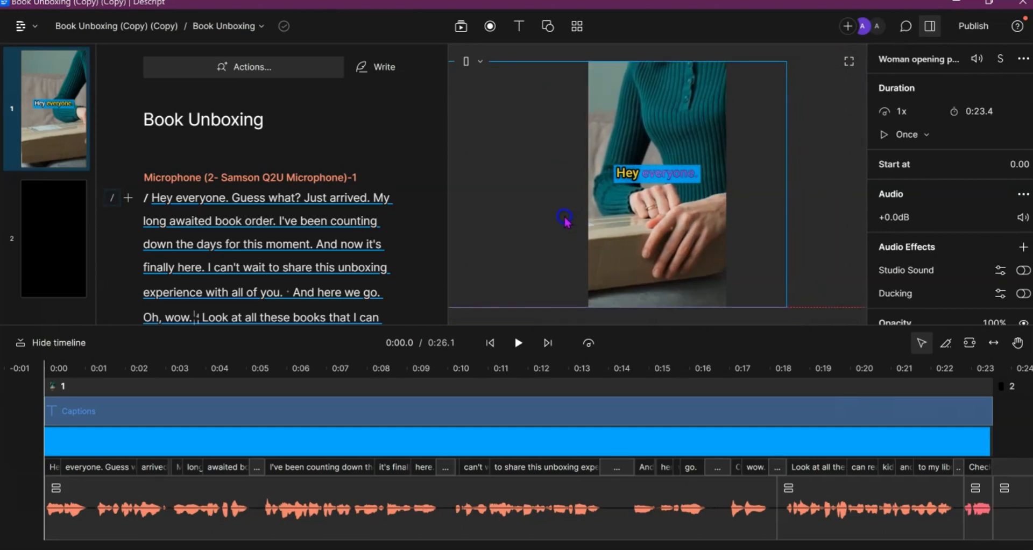
drag(565, 220, 563, 223)
Select the captions layer on the canvas and set its text size to 125
click(633, 181)
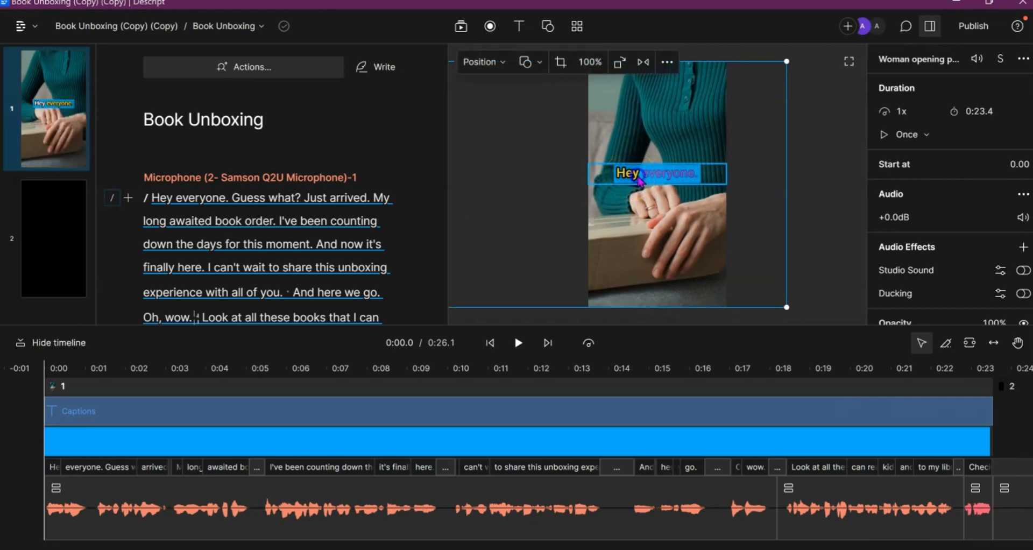
mouse_move(666, 174)
mouse_down()
mouse_move(664, 202)
mouse_move(604, 180)
mouse_move(618, 231)
mouse_move(652, 267)
mouse_move(657, 347)
mouse_move(657, 159)
mouse_move(656, 170)
mouse_up()
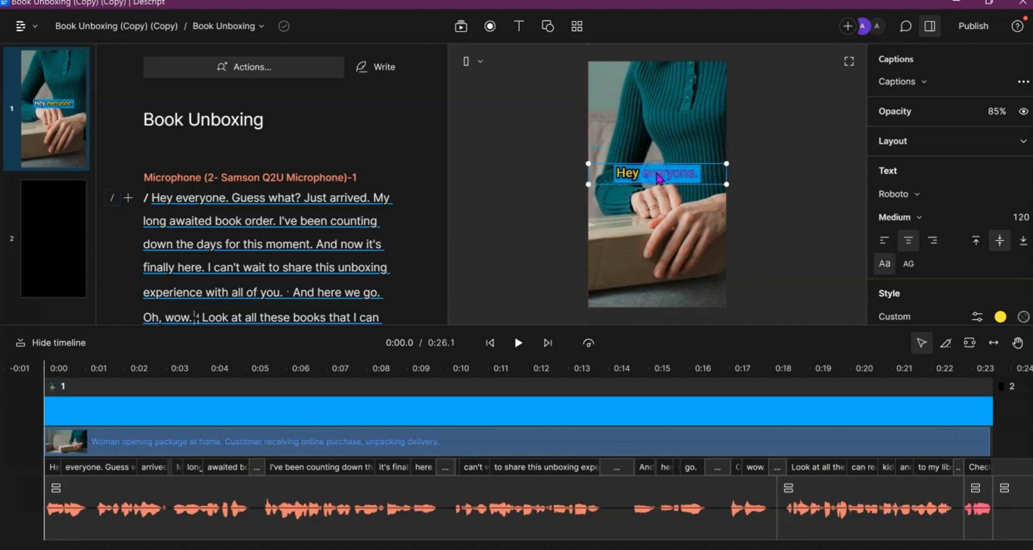
drag(658, 164, 658, 165)
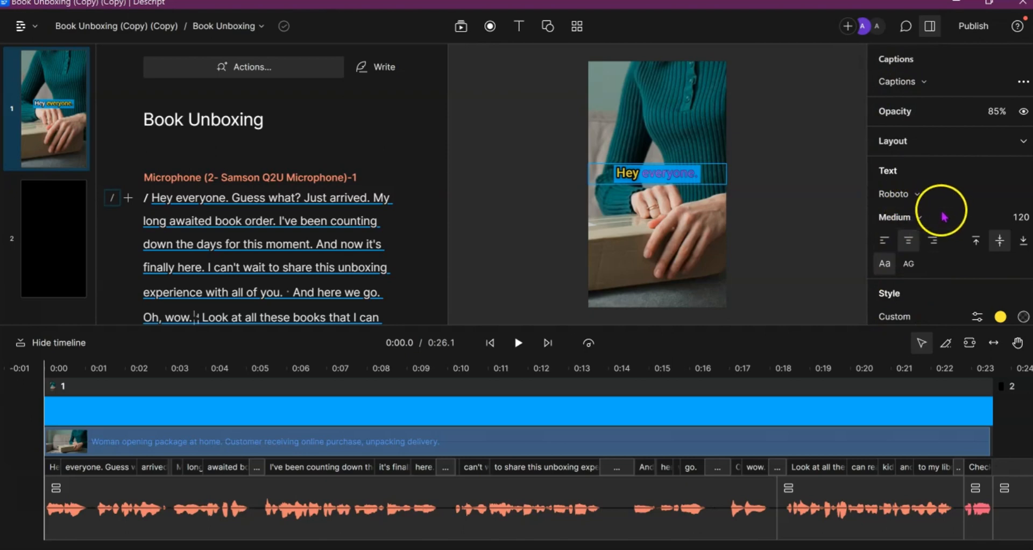
click(1025, 218)
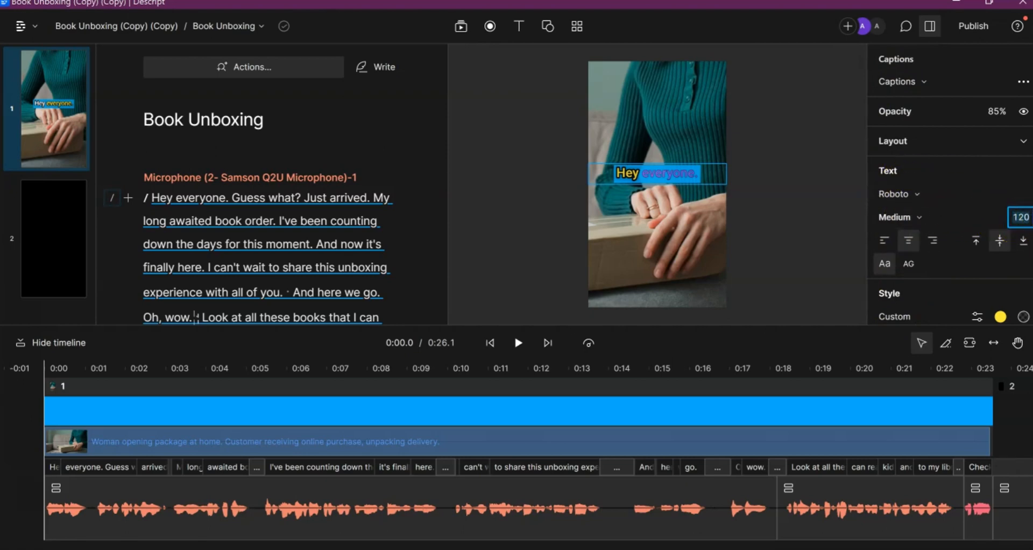
click(1019, 229)
key(Return)
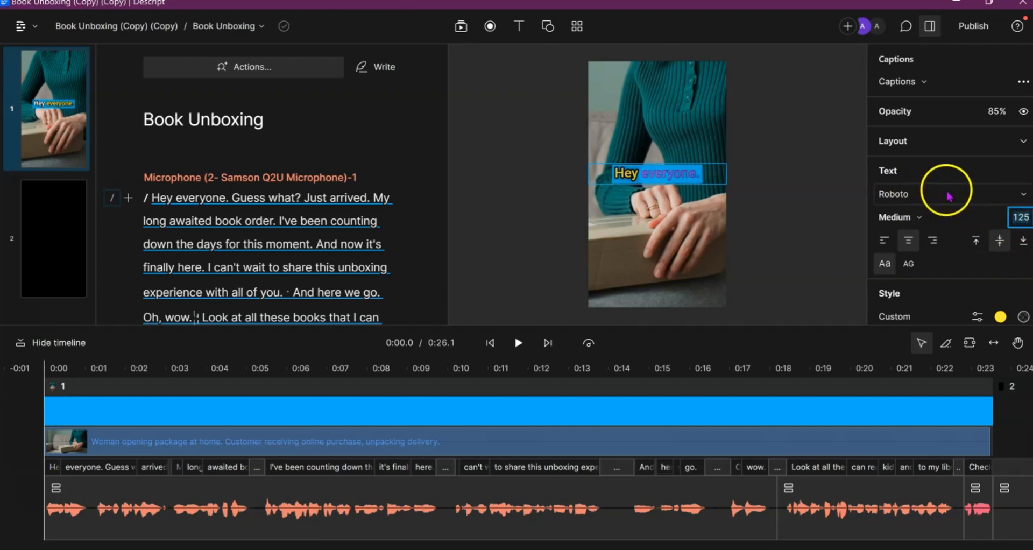
Change the captions' font to Lato with the Bold weight
click(995, 197)
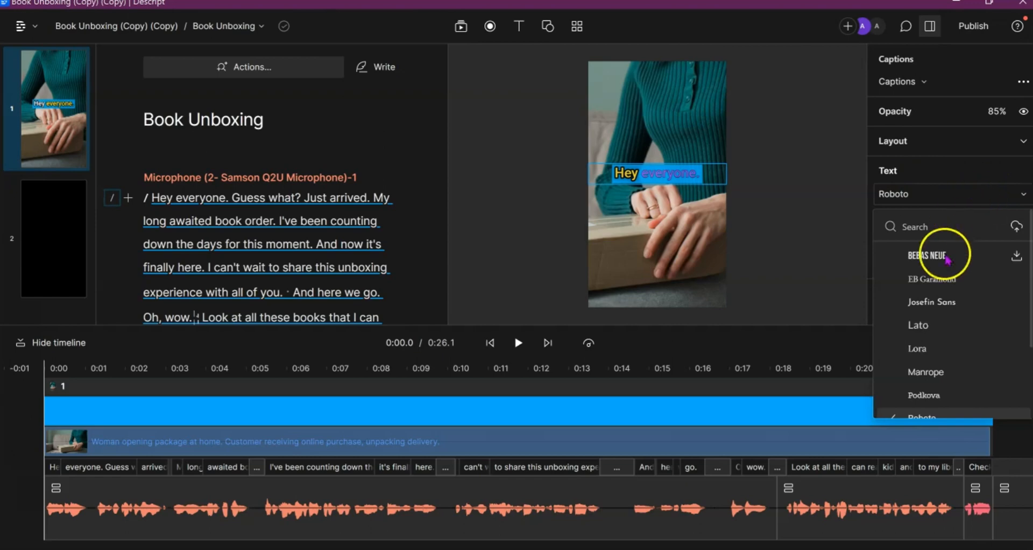
click(918, 326)
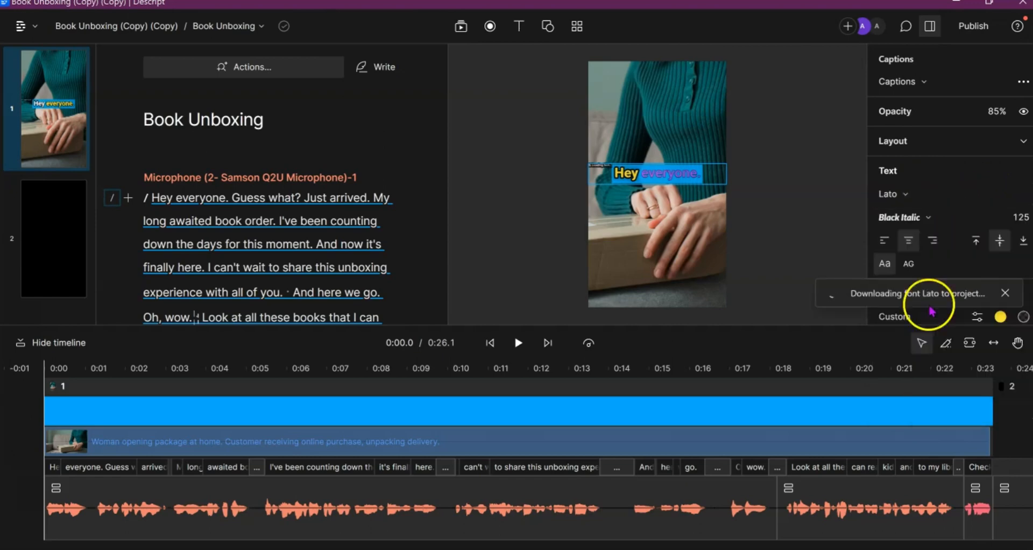
click(925, 220)
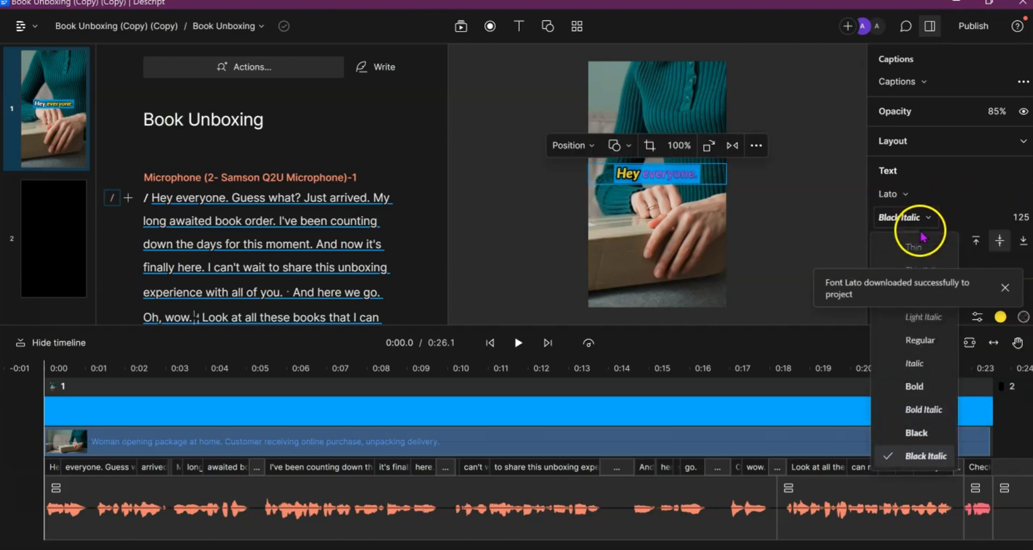
click(910, 386)
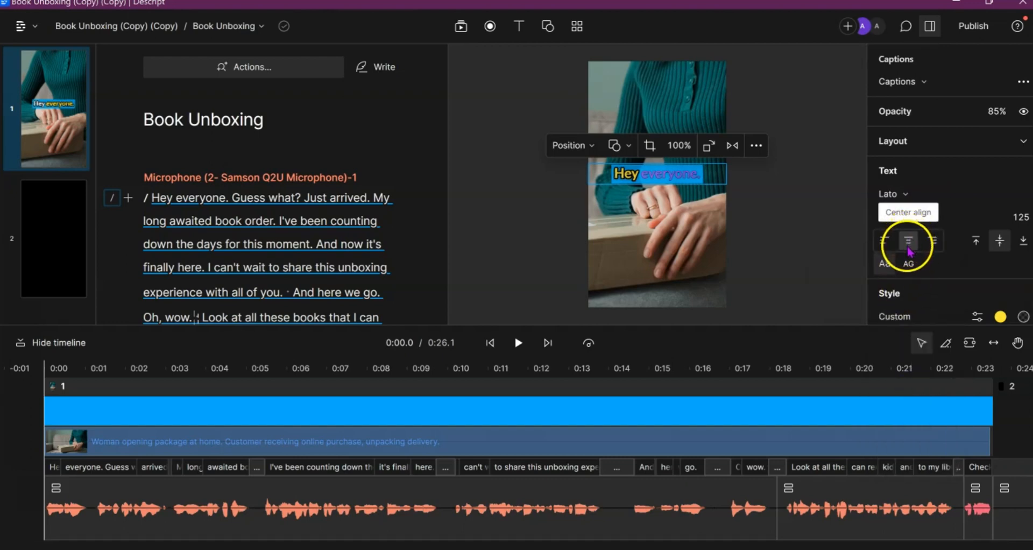
Try all-uppercase lettering on the captions and restore the normal casing
click(886, 264)
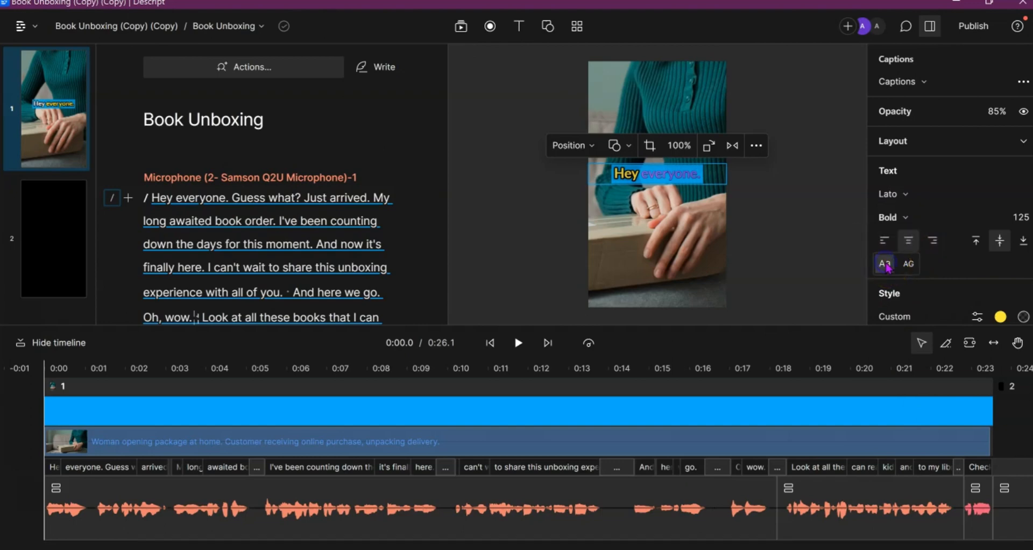
click(908, 265)
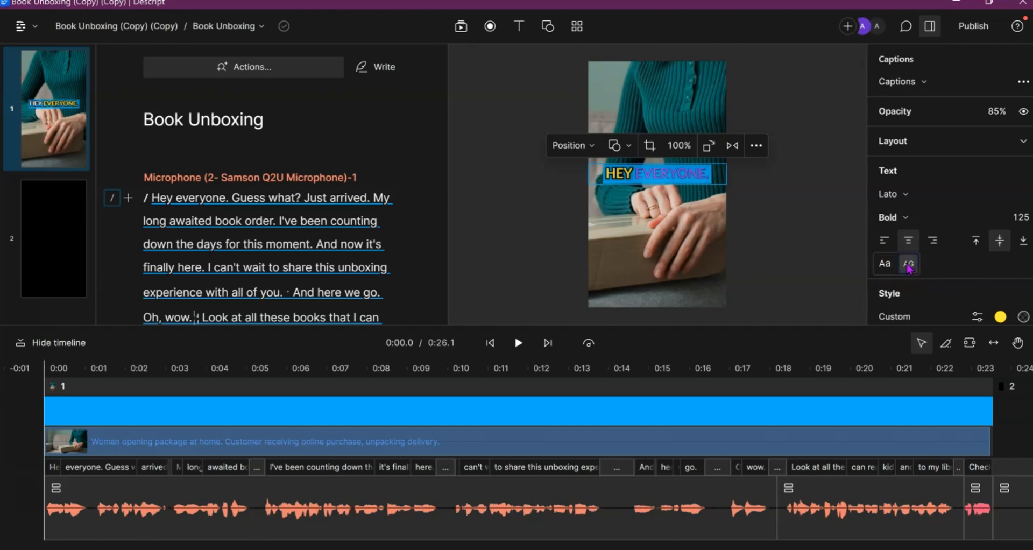
click(885, 267)
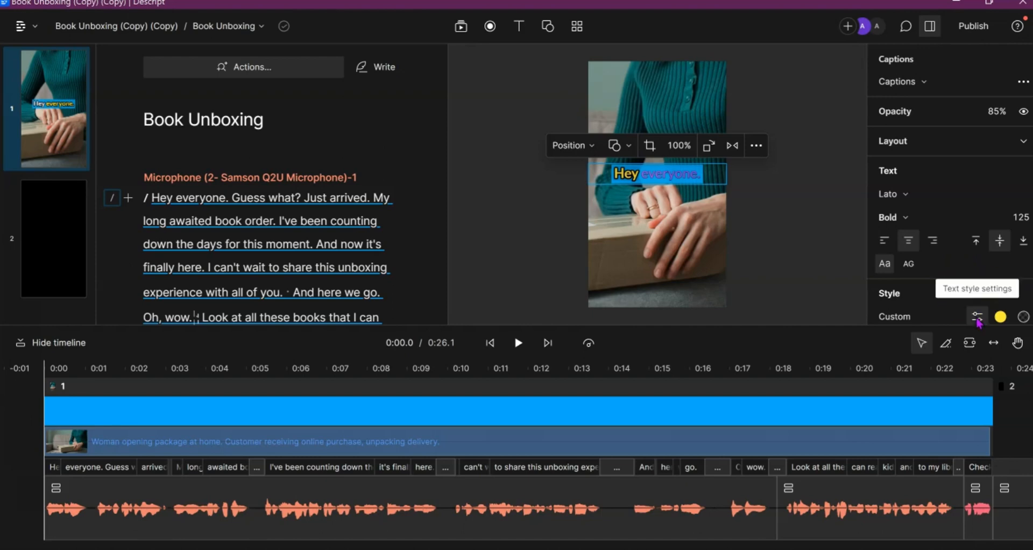
In the captions' text style settings, set the main text border thickness to 20
click(977, 318)
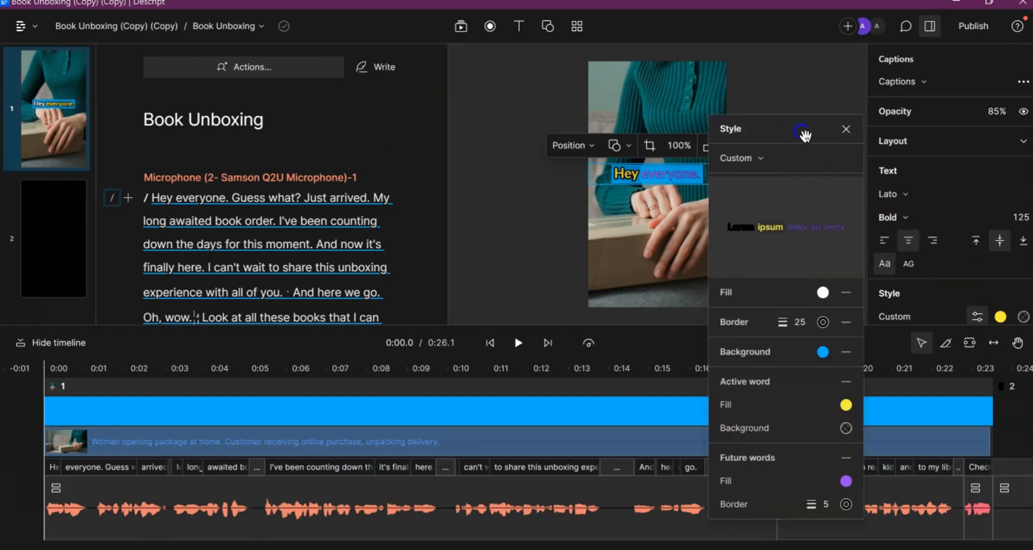
drag(804, 134, 425, 69)
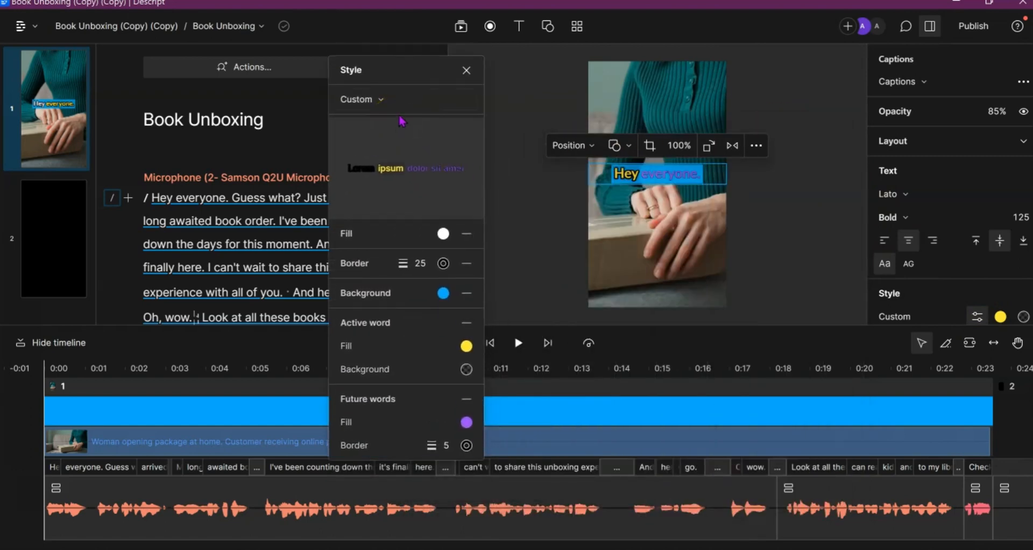
click(408, 100)
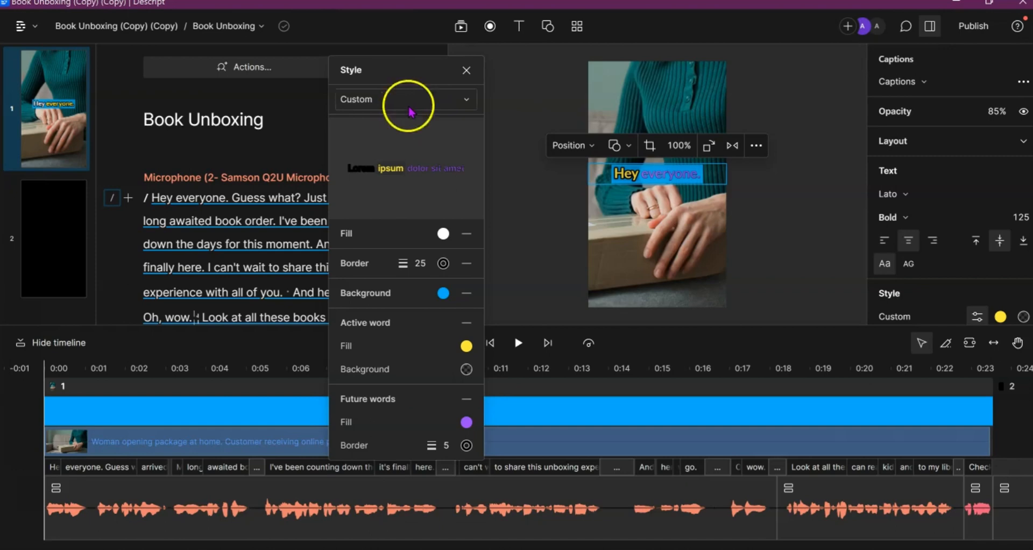
click(443, 234)
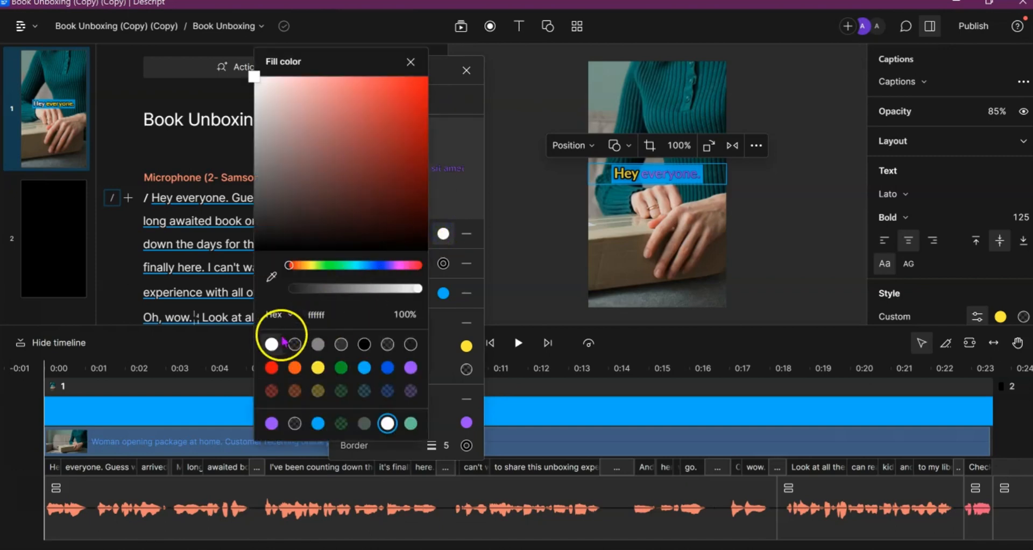
click(410, 67)
drag(402, 264, 421, 271)
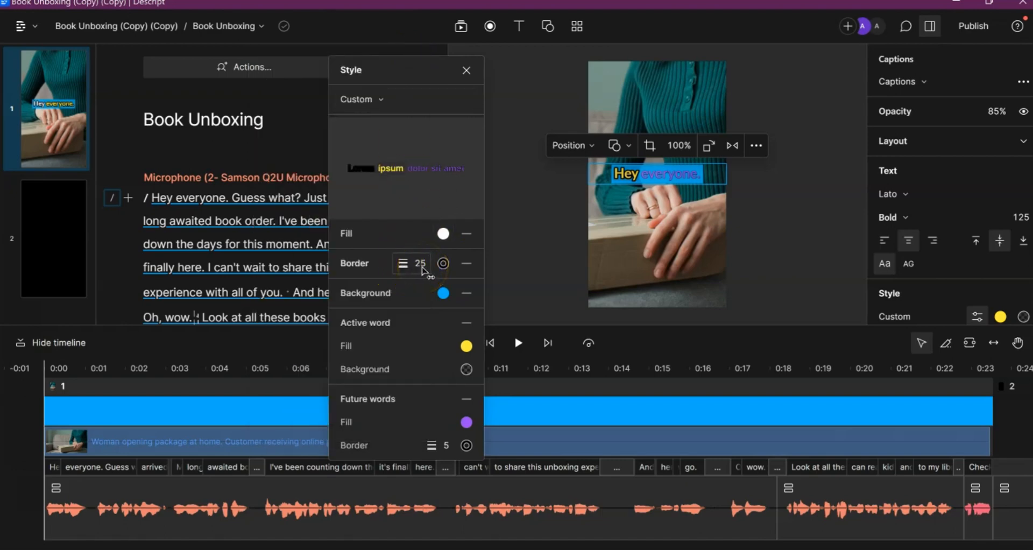
click(422, 265)
text(15)
key(Return)
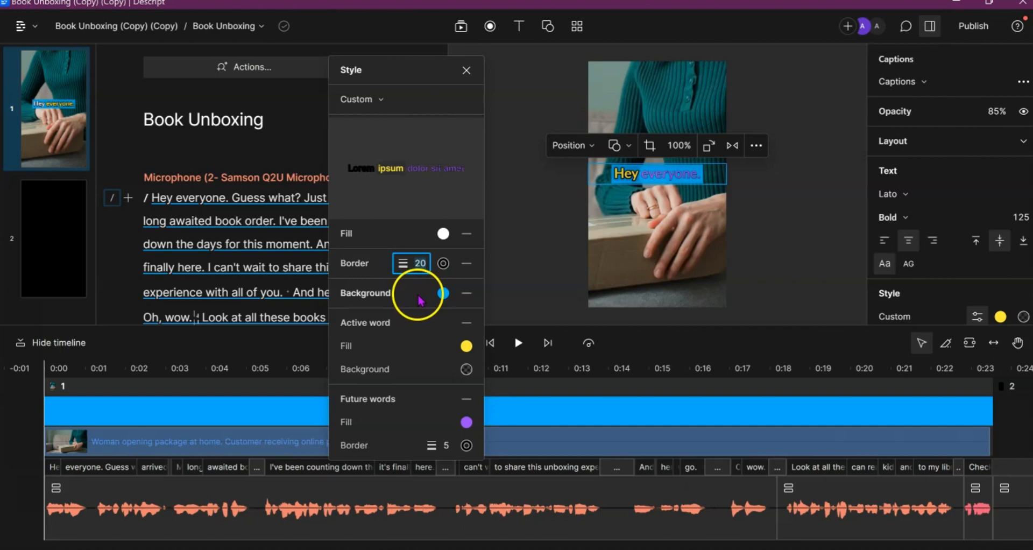
Try the darker blue 0045e5 as the captions' background color and restore the light blue 00aaff
click(444, 295)
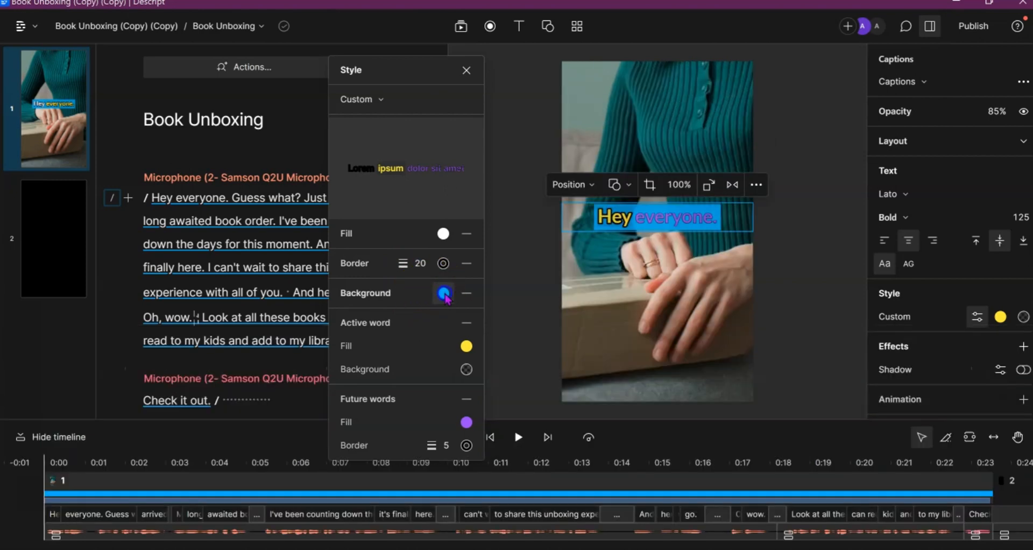
click(444, 293)
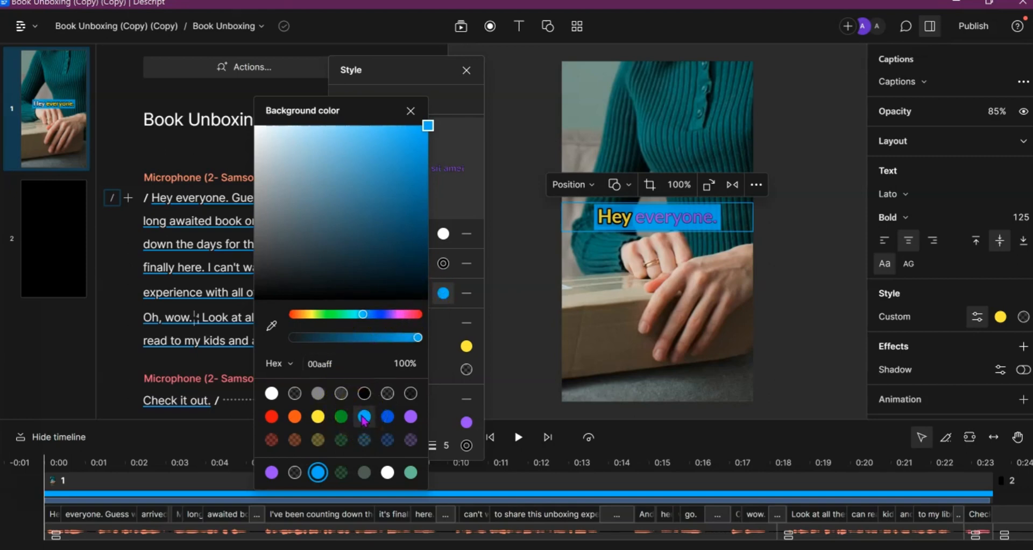
click(387, 418)
click(412, 418)
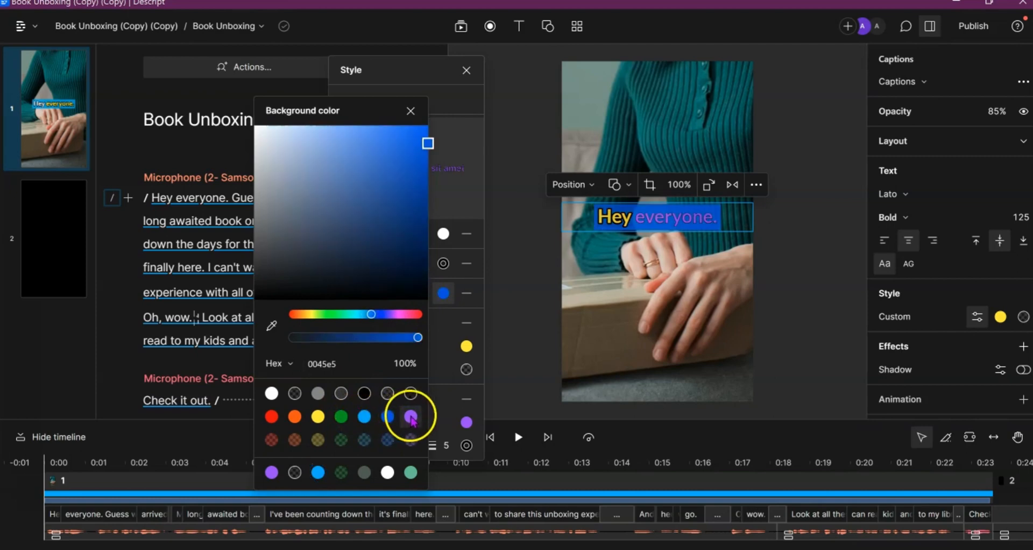
click(364, 417)
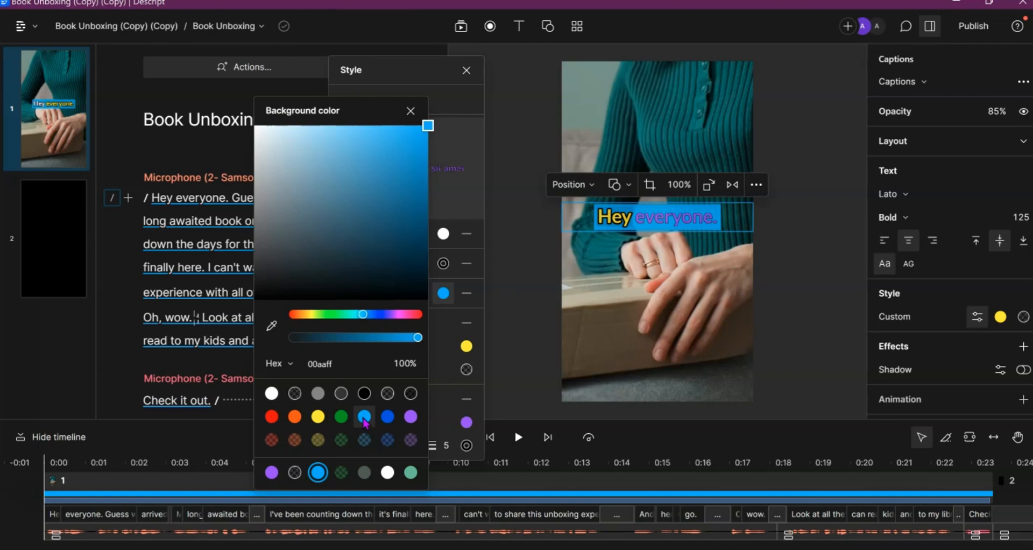
click(417, 120)
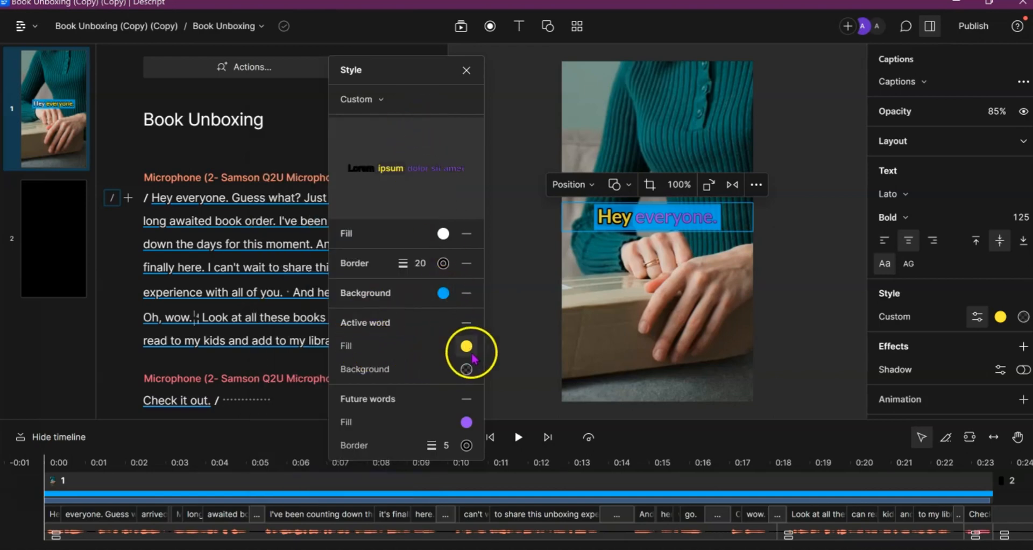
Change the active word's fill to a slightly lighter yellow, faed37, in the captions' style
click(594, 219)
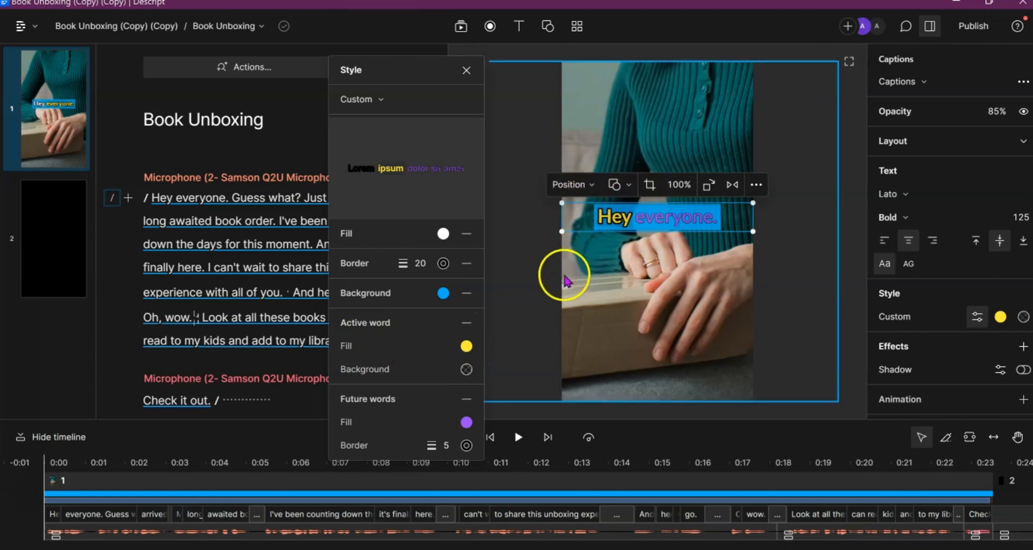
click(466, 347)
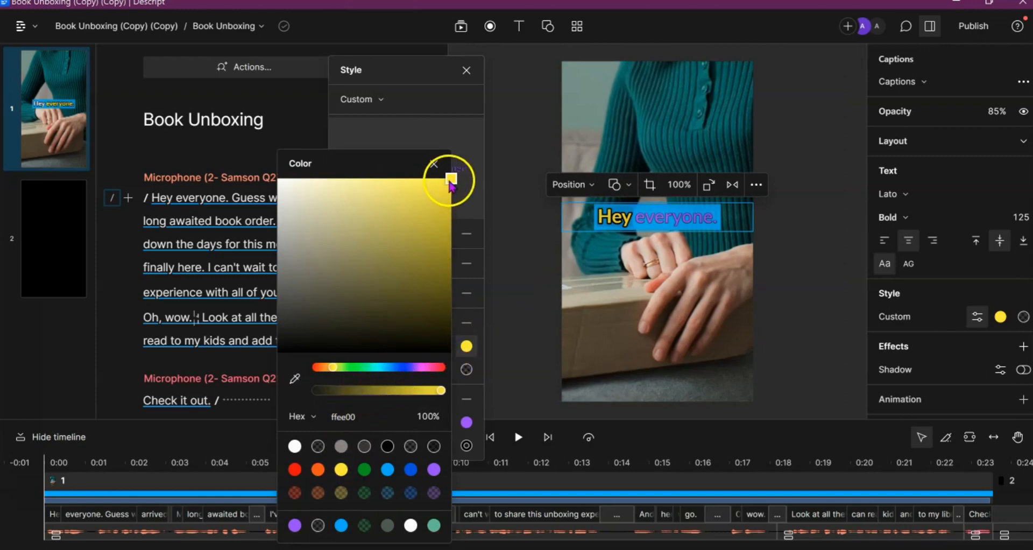
drag(450, 184, 436, 223)
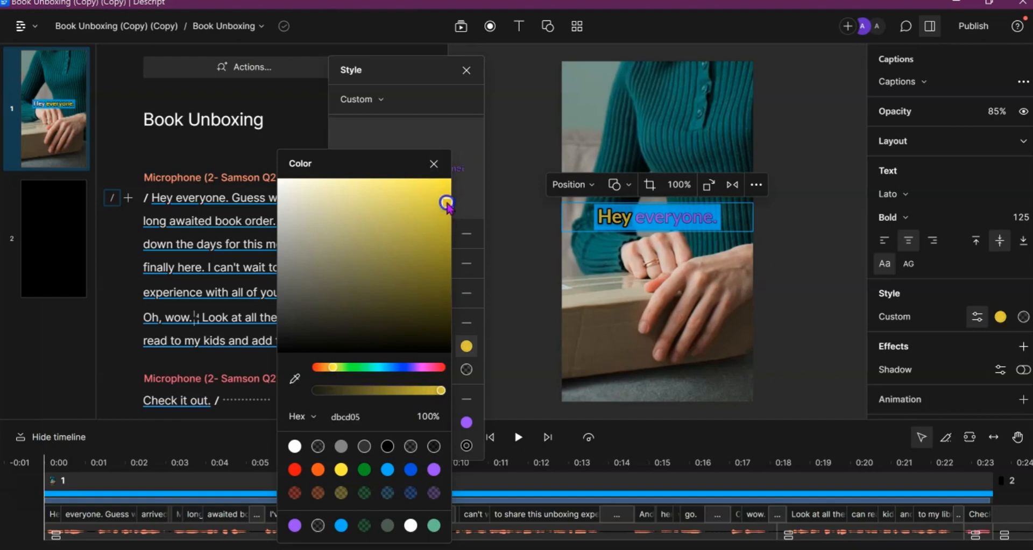
drag(447, 205, 415, 186)
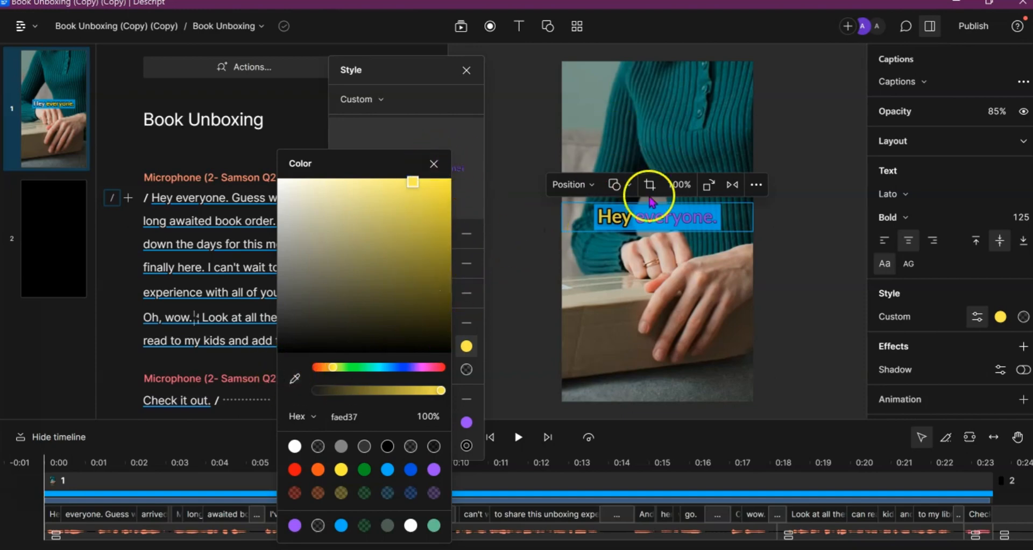
click(434, 164)
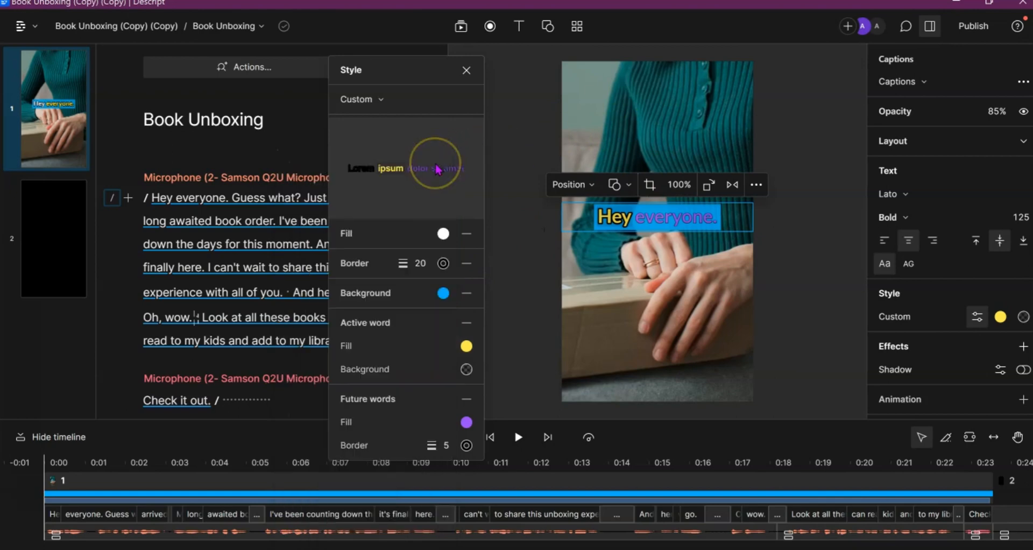
Set the active word's background to the solid dark blue 0045e5
click(466, 369)
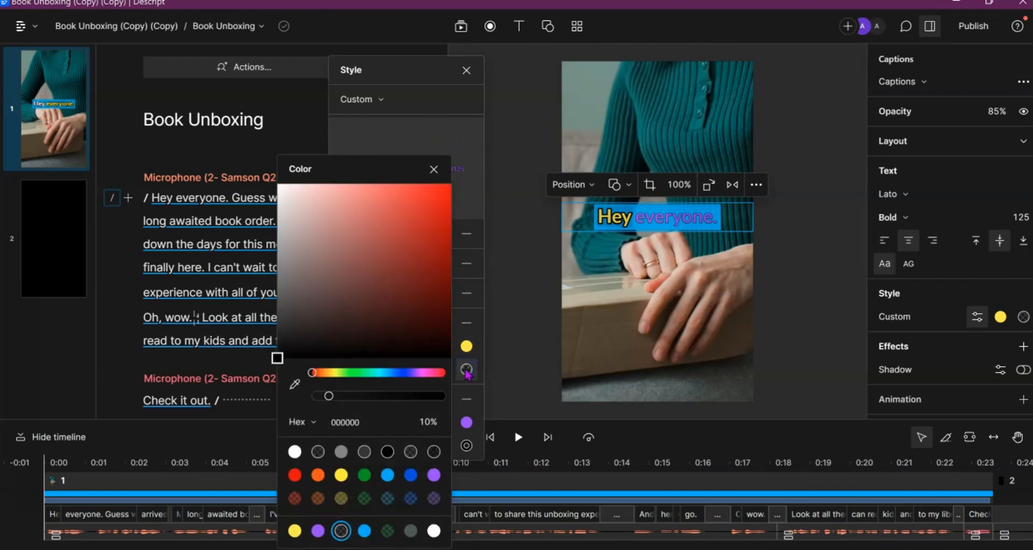
click(341, 474)
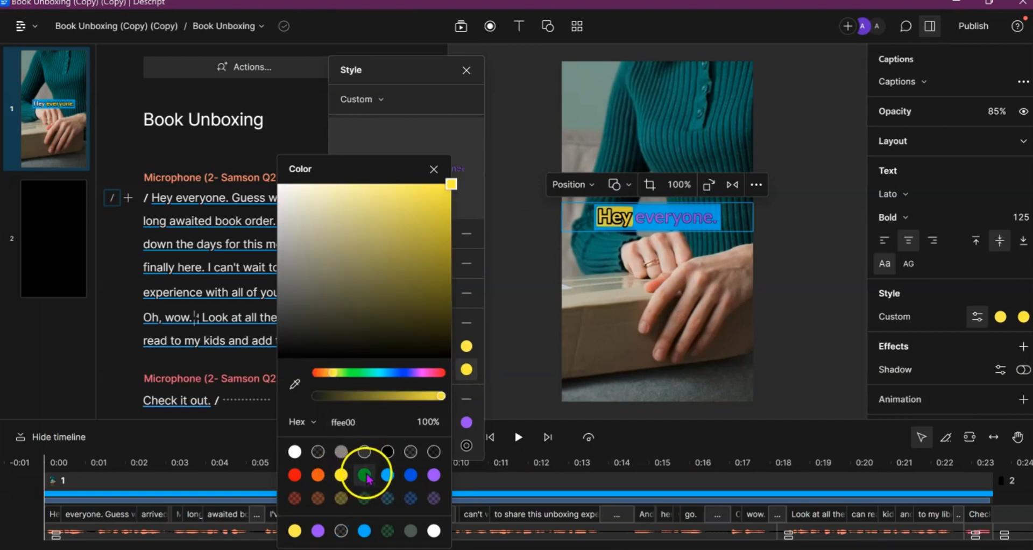
click(367, 477)
click(411, 476)
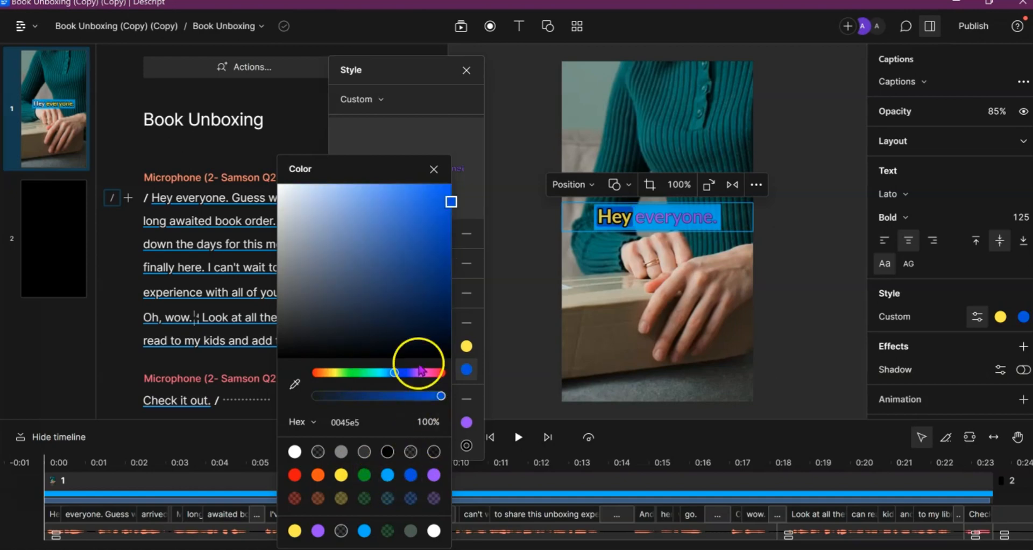
click(434, 169)
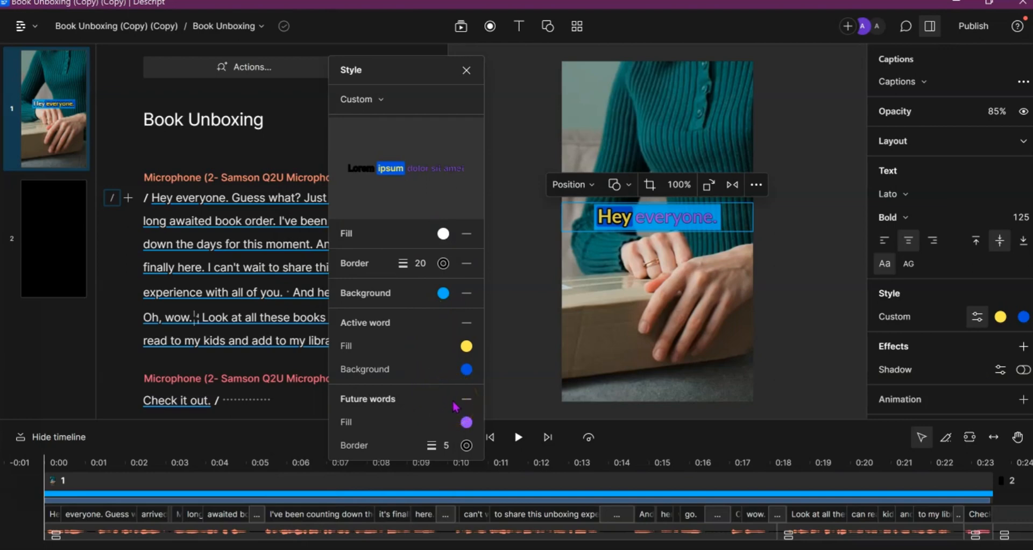
Set the future words' border thickness to 10 and their fill to light purple b16af8, then close the style settings
click(465, 422)
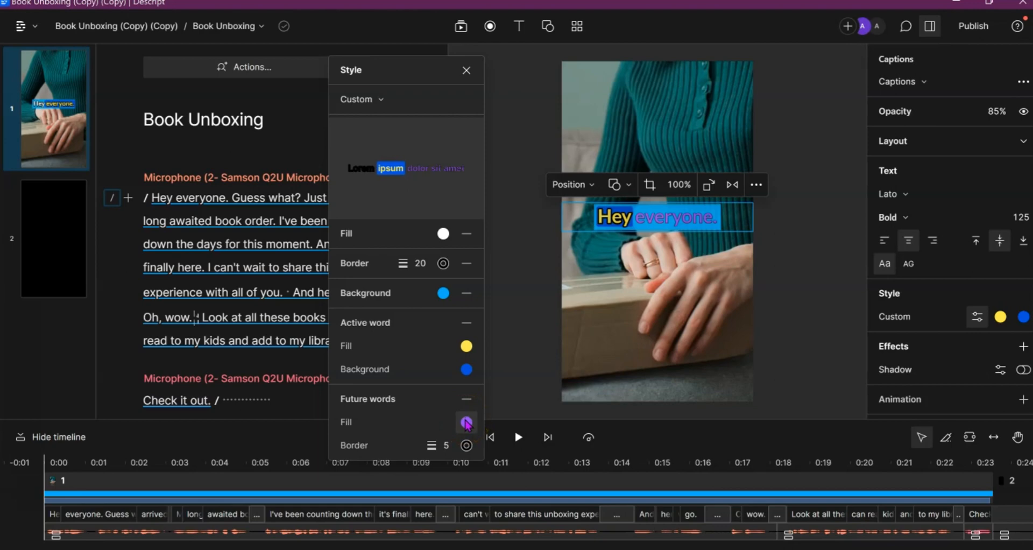
click(448, 445)
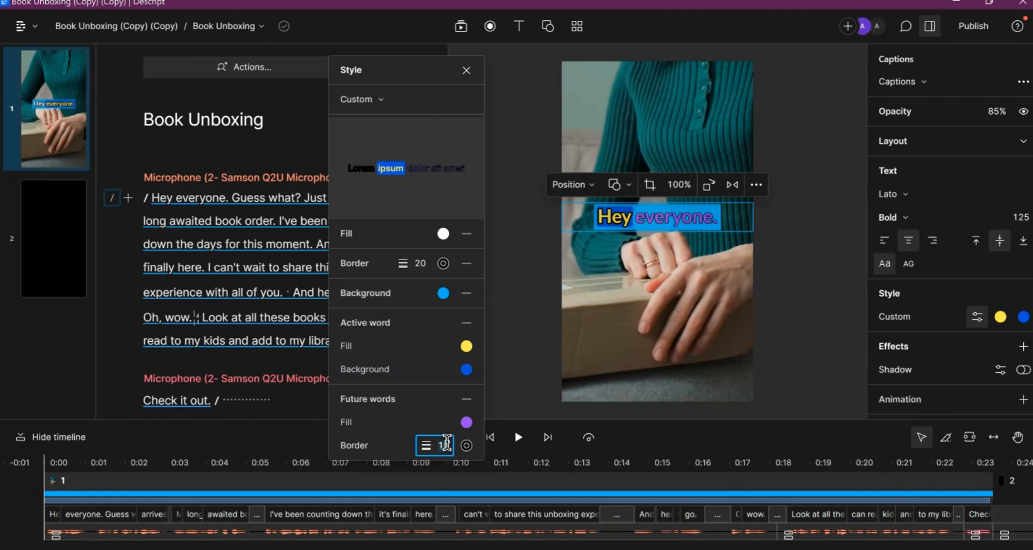
click(466, 422)
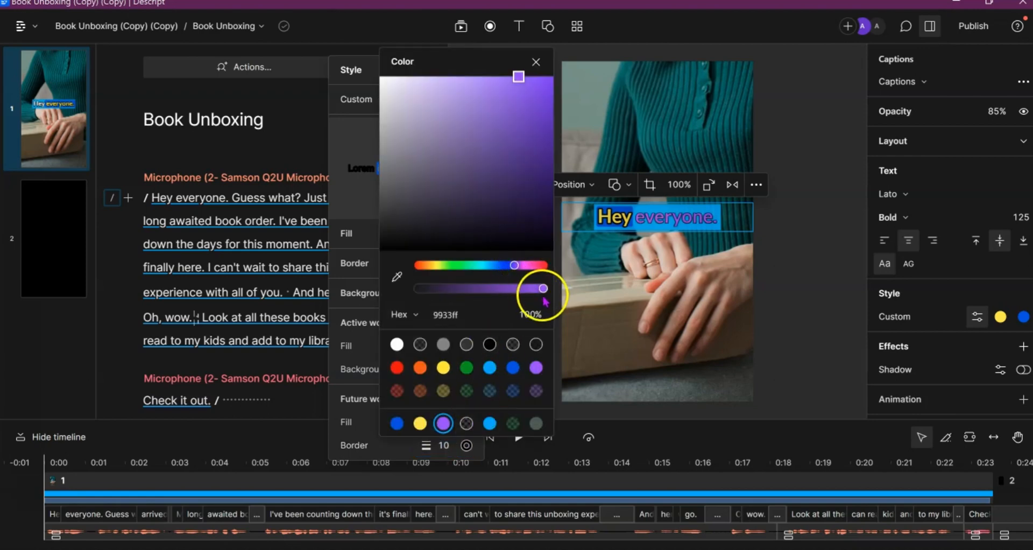
click(480, 84)
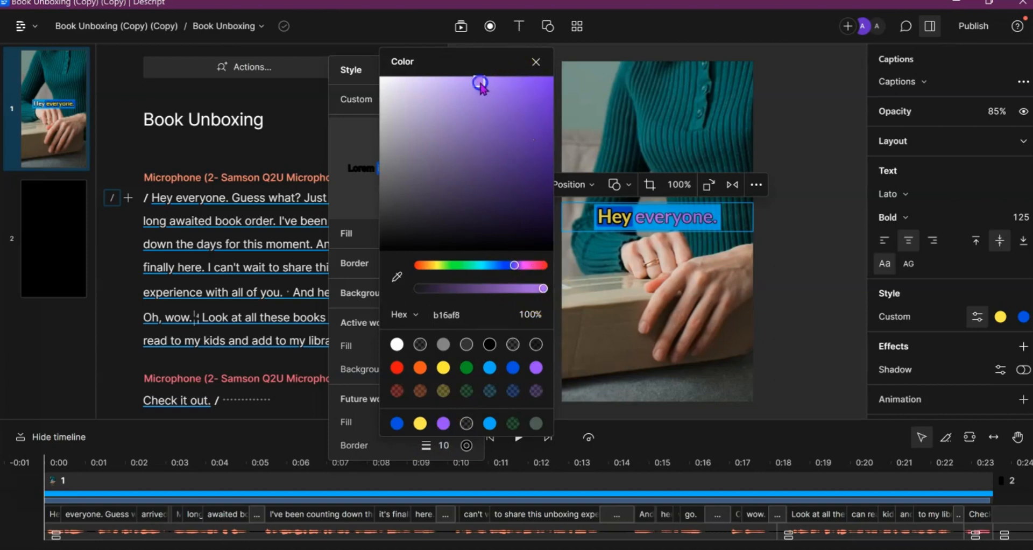
key(Escape)
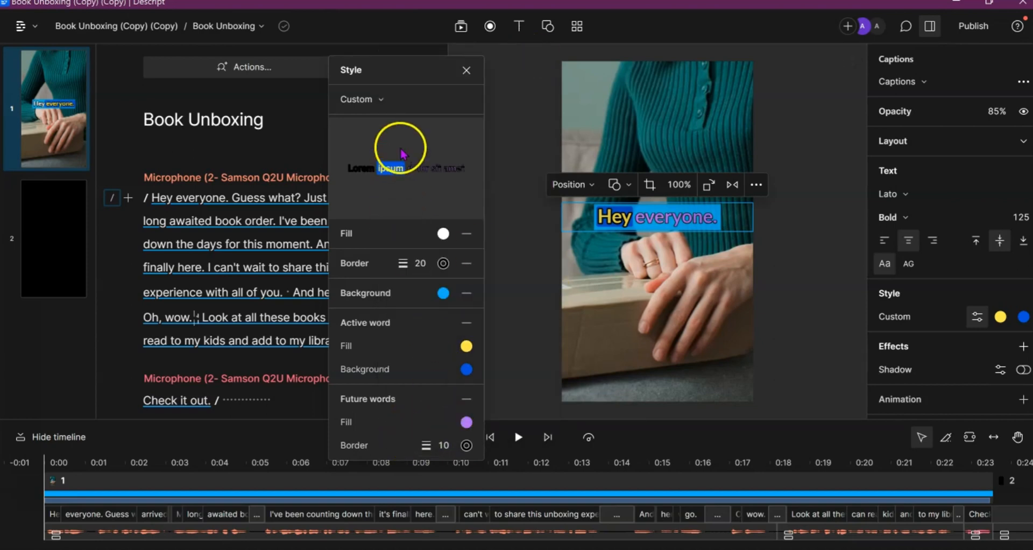
click(466, 70)
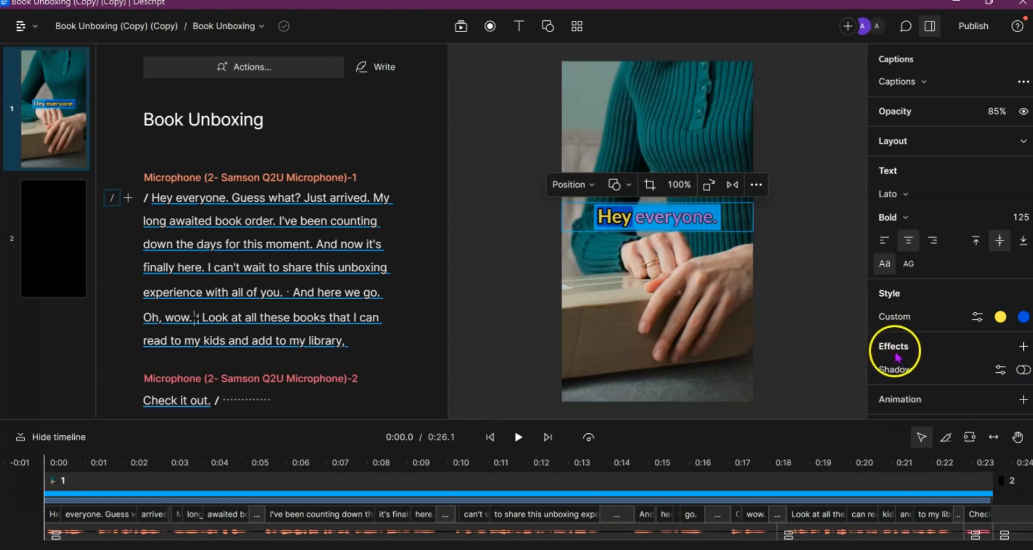
Turn on the captions' shadow effect and play the video to preview the styled captions, returning to the first word
click(1022, 369)
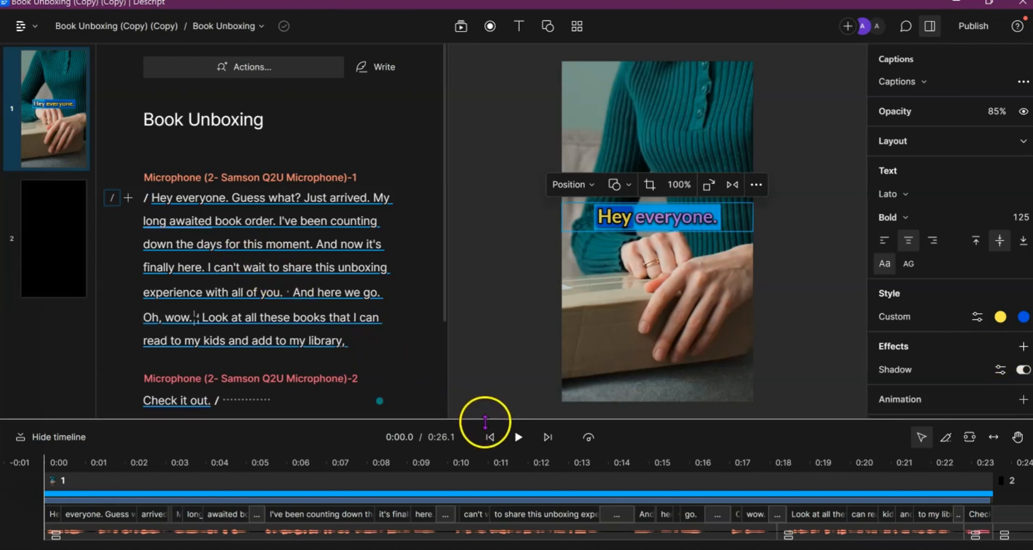
click(518, 437)
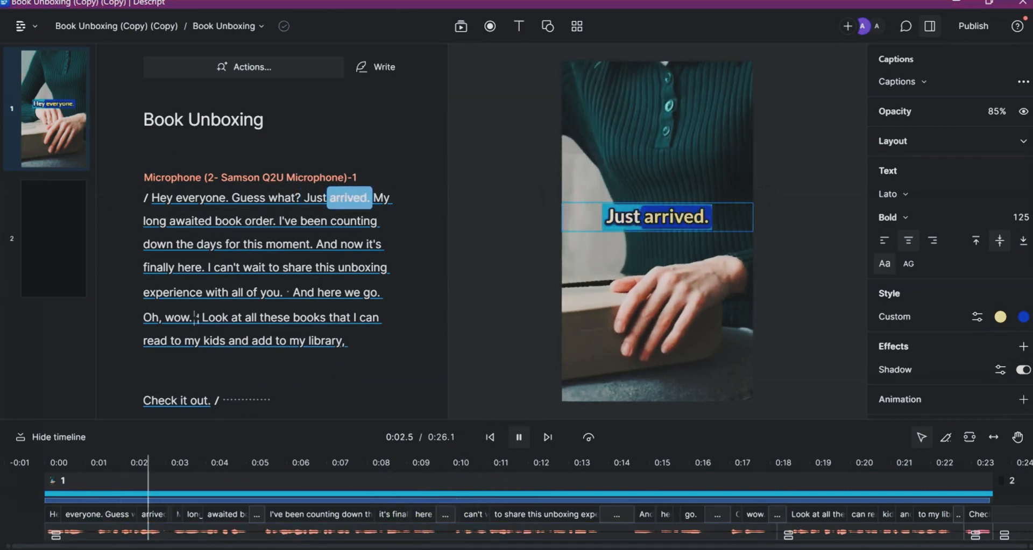
mouse_move(295, 548)
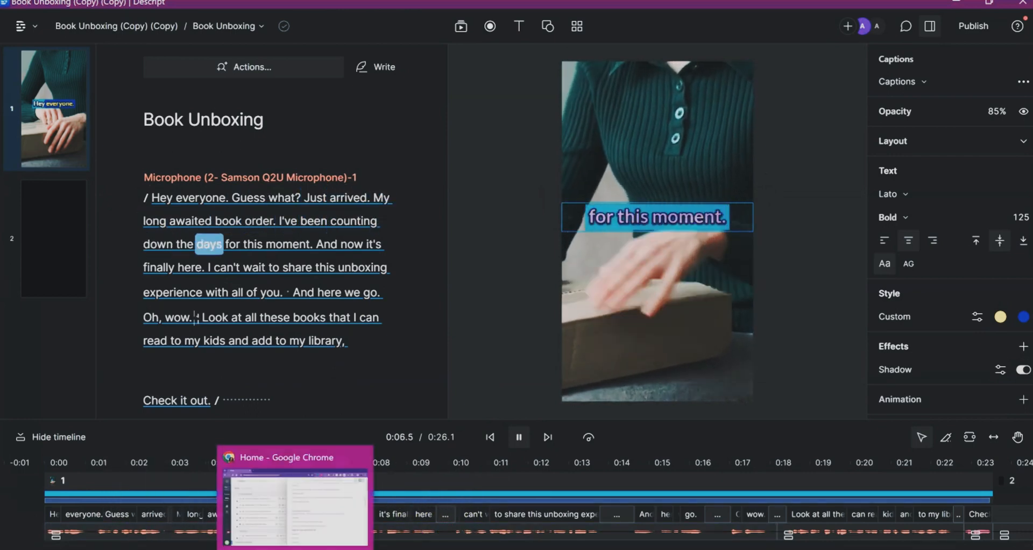
click(519, 437)
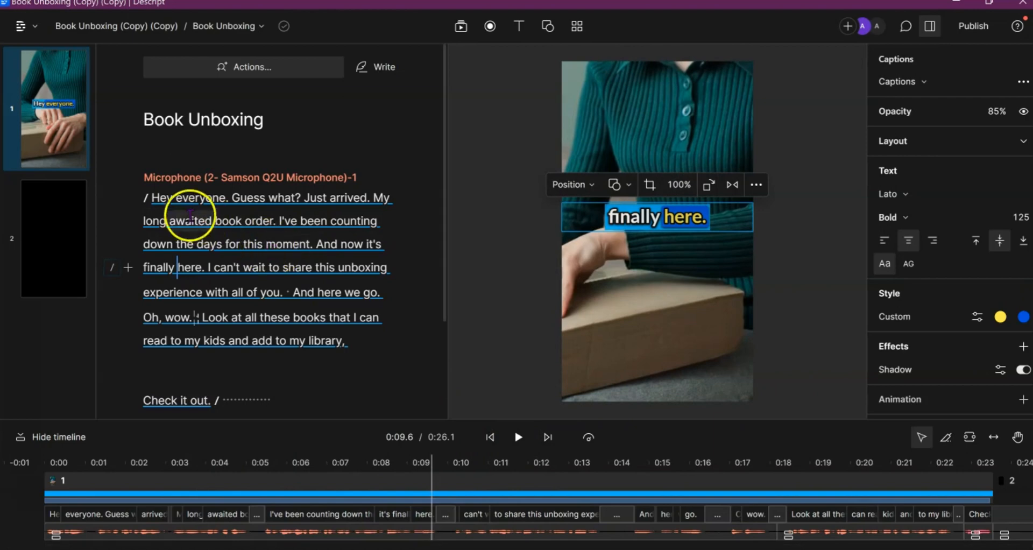
click(165, 200)
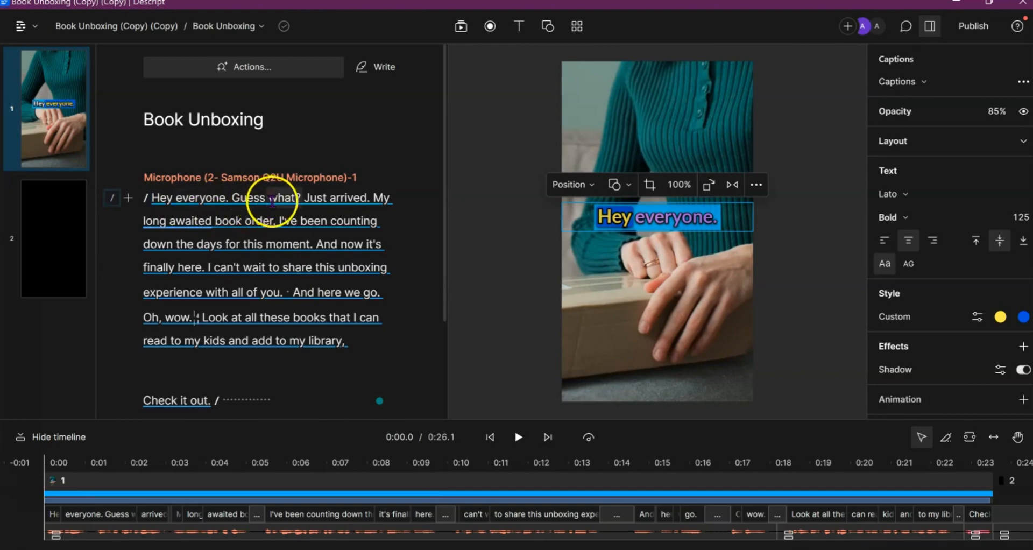
Correct the word "book" in "long awaited book order" to the stacked-books emoji, for this occurrence only
click(224, 221)
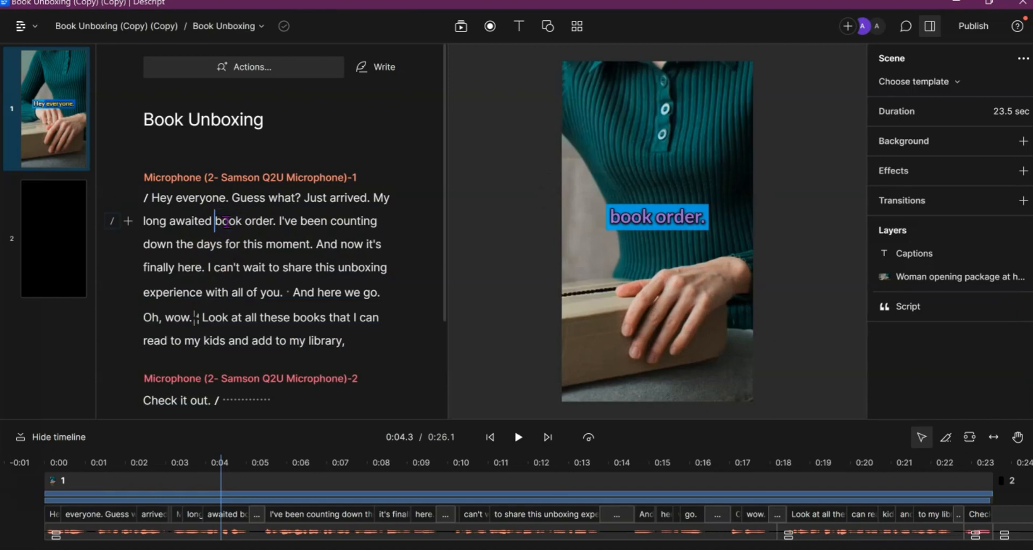
double_click(227, 221)
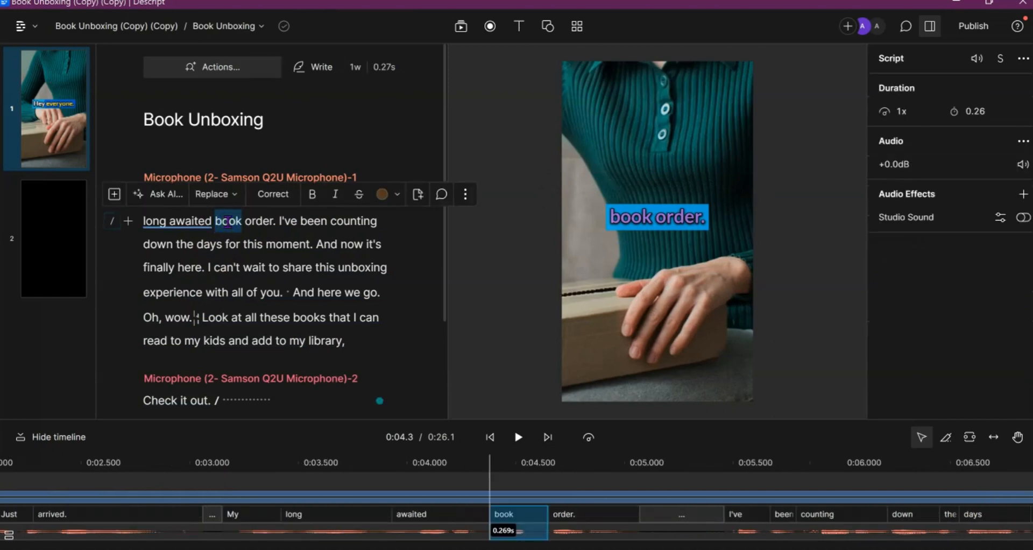
click(272, 194)
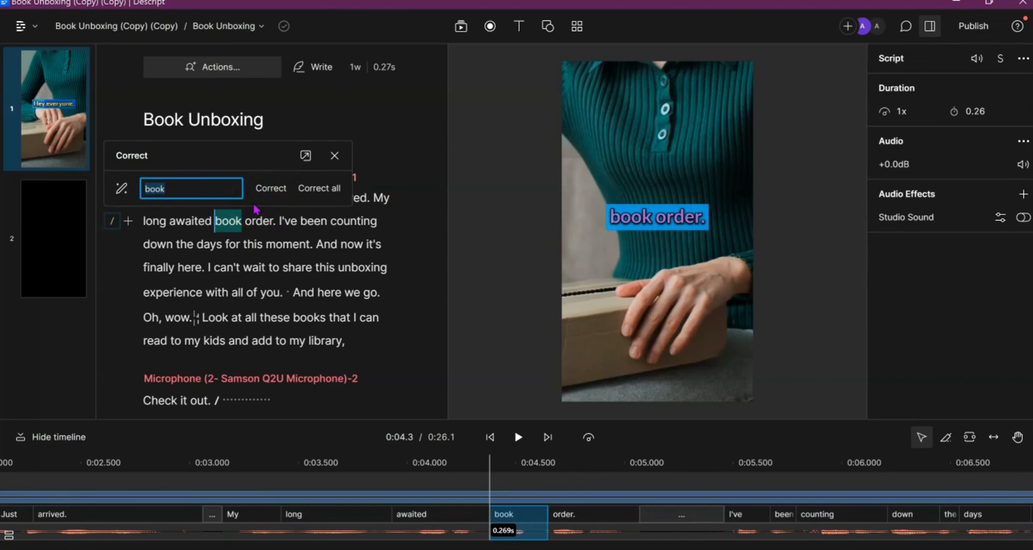
key(super+period)
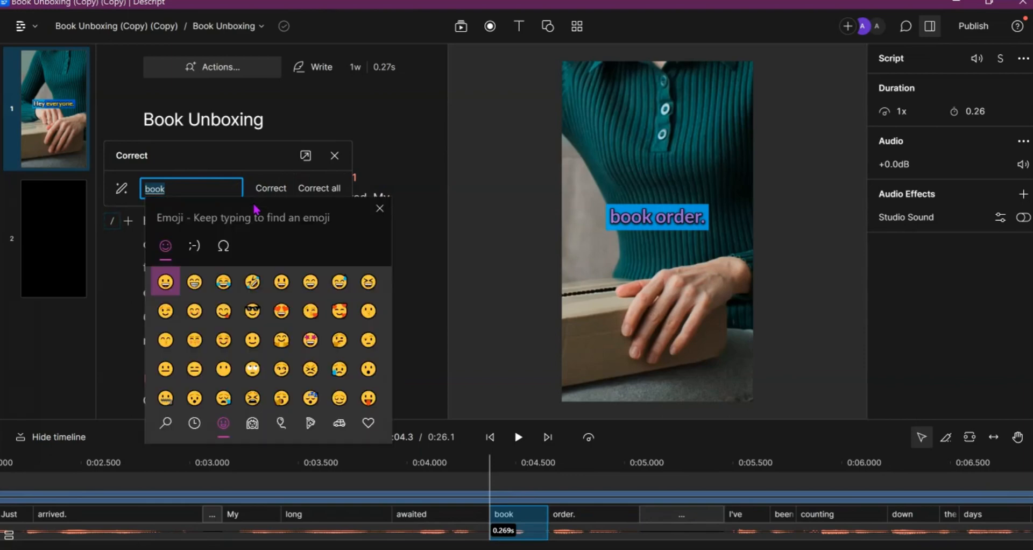
click(203, 214)
text(book)
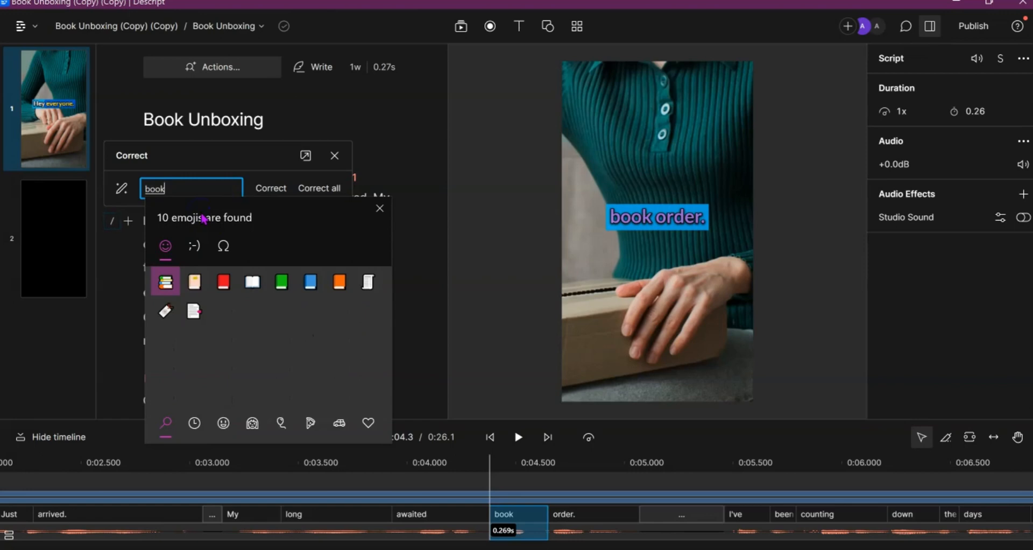
click(166, 285)
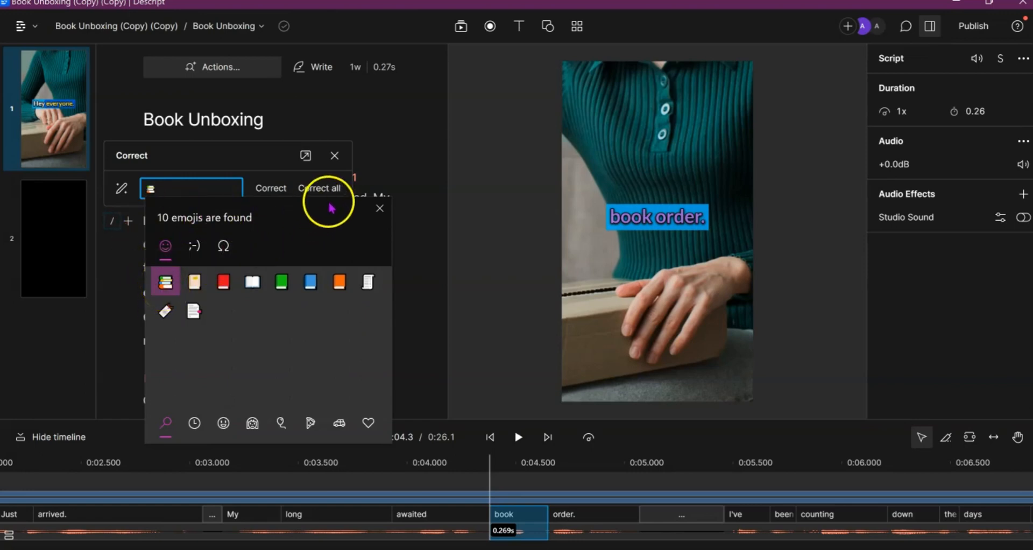
click(279, 188)
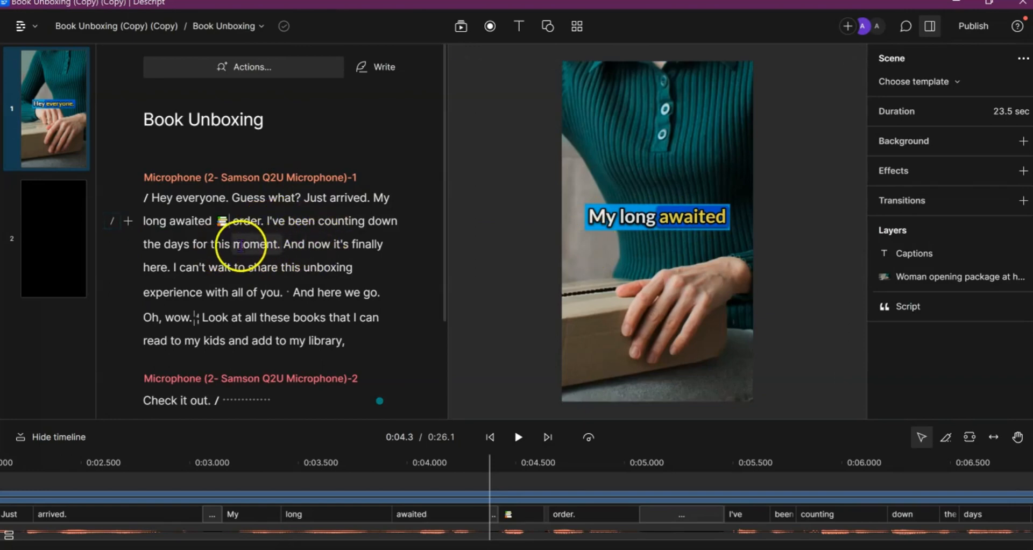
Correct the word "days" in "counting down the days" to the sun-with-face emoji, for this occurrence only
double_click(183, 245)
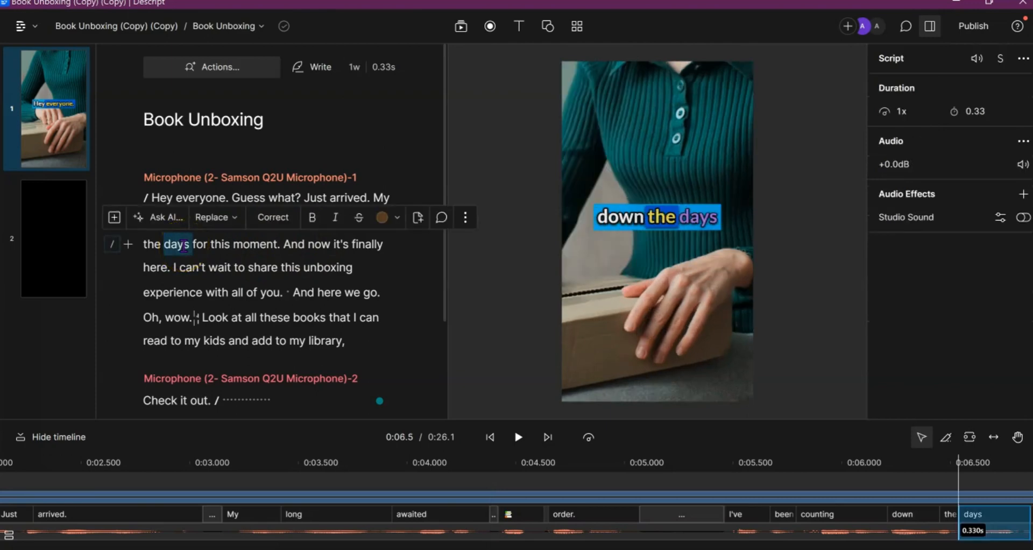
click(273, 217)
click(269, 226)
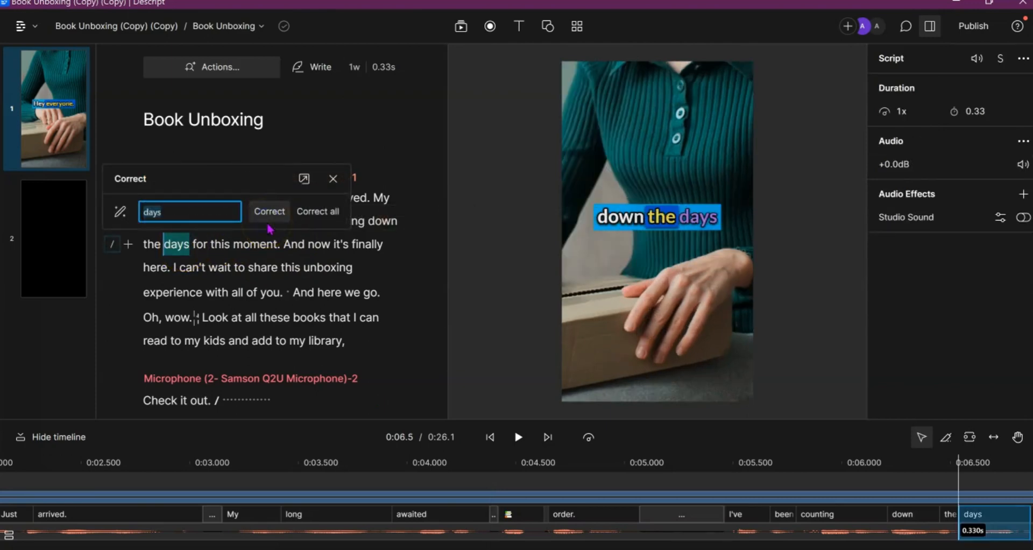
key(super+period)
text(s)
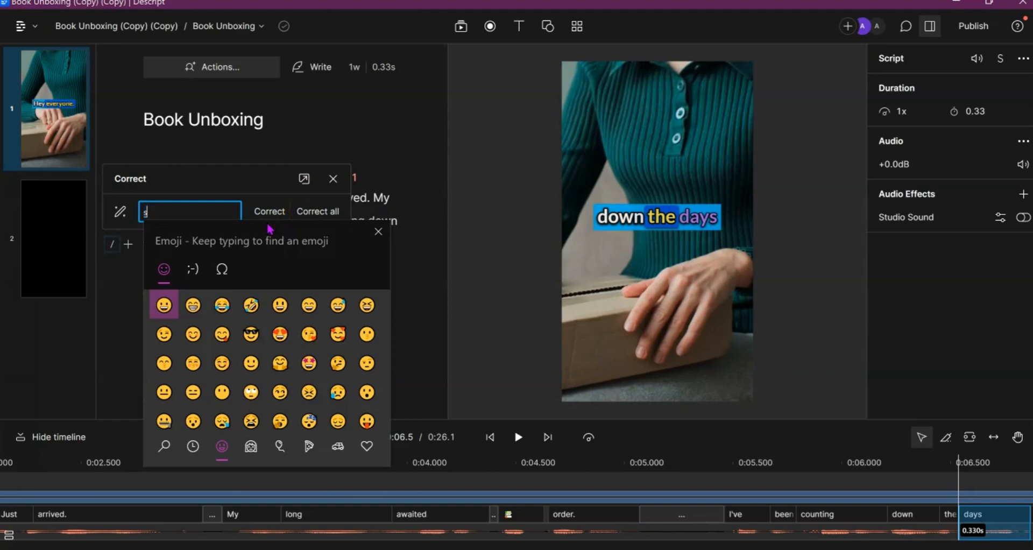
text(un)
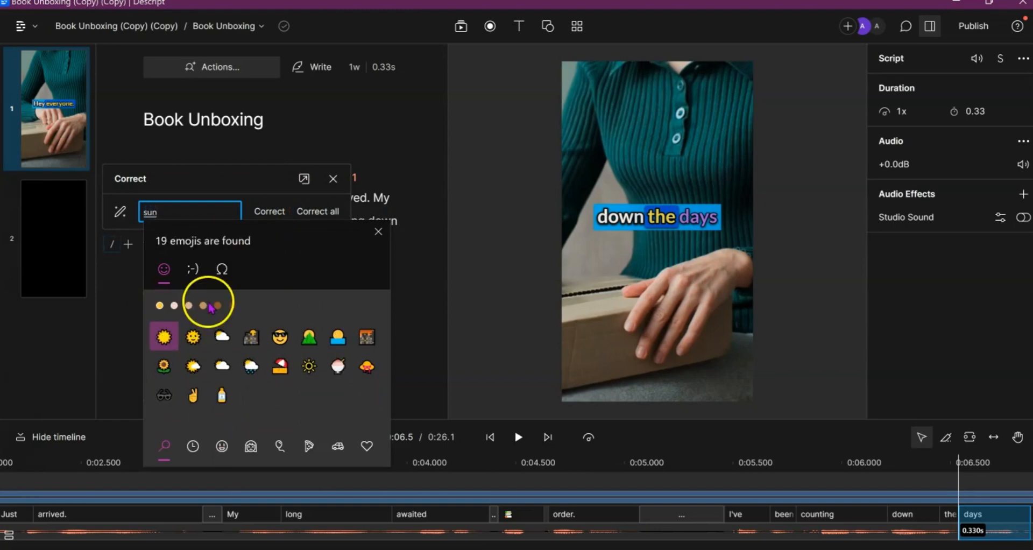
click(193, 337)
click(269, 216)
click(330, 285)
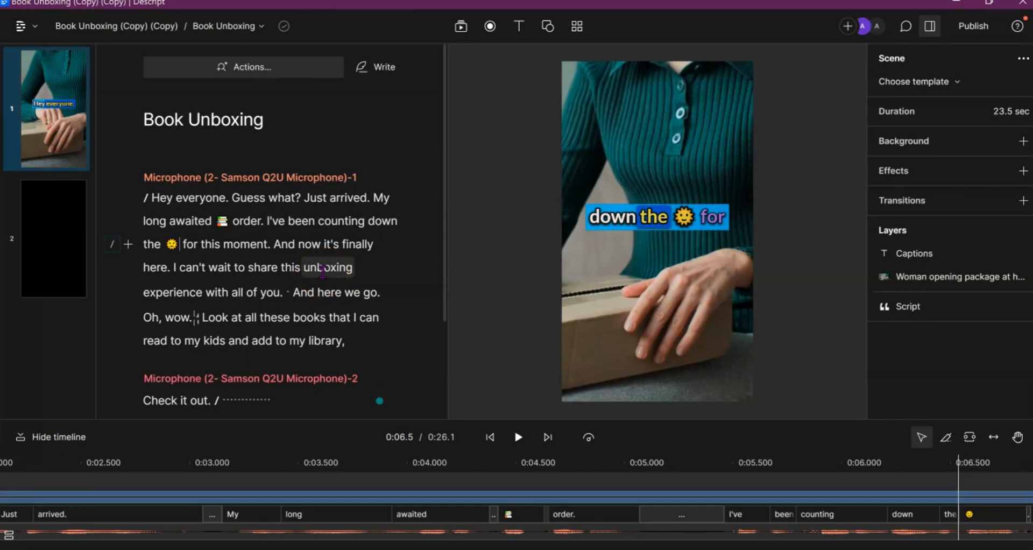
Correct the word "unboxing" in "share this unboxing experience" to the package box emoji, for this occurrence only
double_click(323, 269)
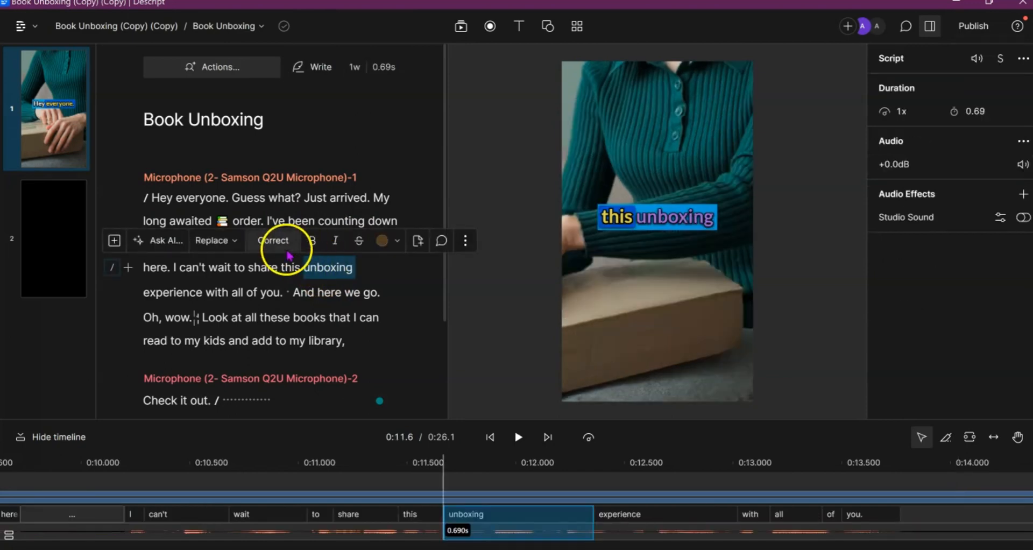
click(280, 243)
key(super+period)
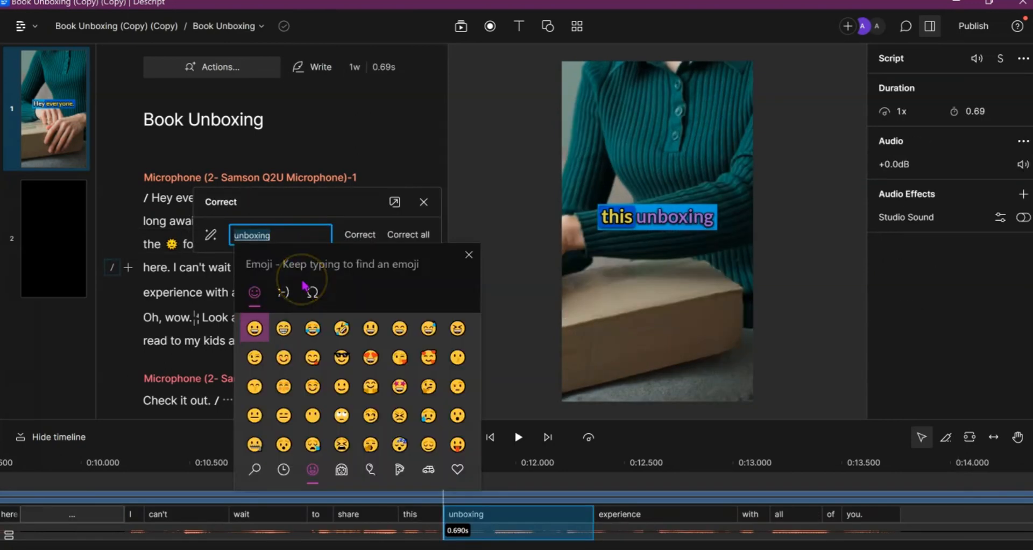
text(box)
click(311, 328)
click(362, 237)
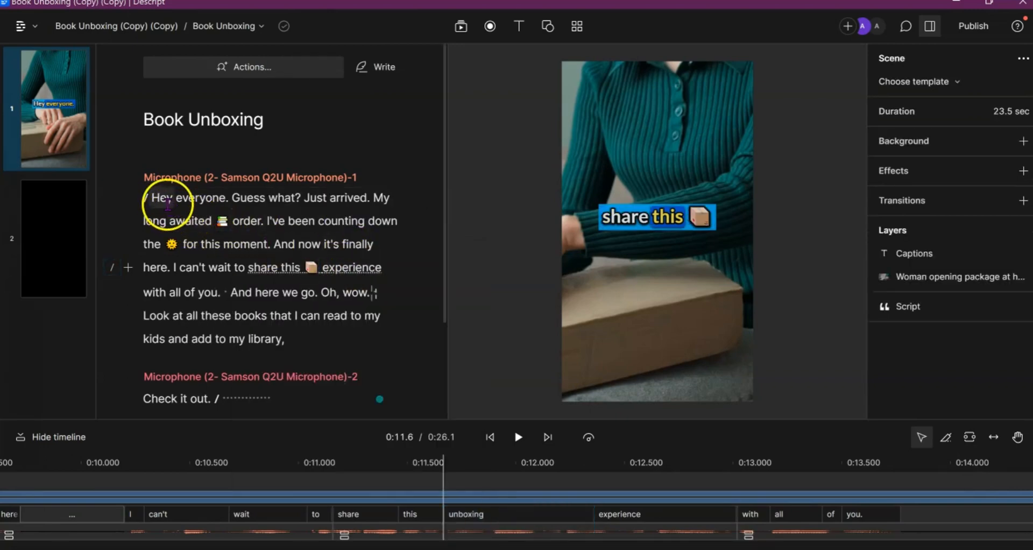
Play the video from the word "Hey" through "And here we go" to preview the emoji captions, and stop playback
click(167, 199)
click(518, 437)
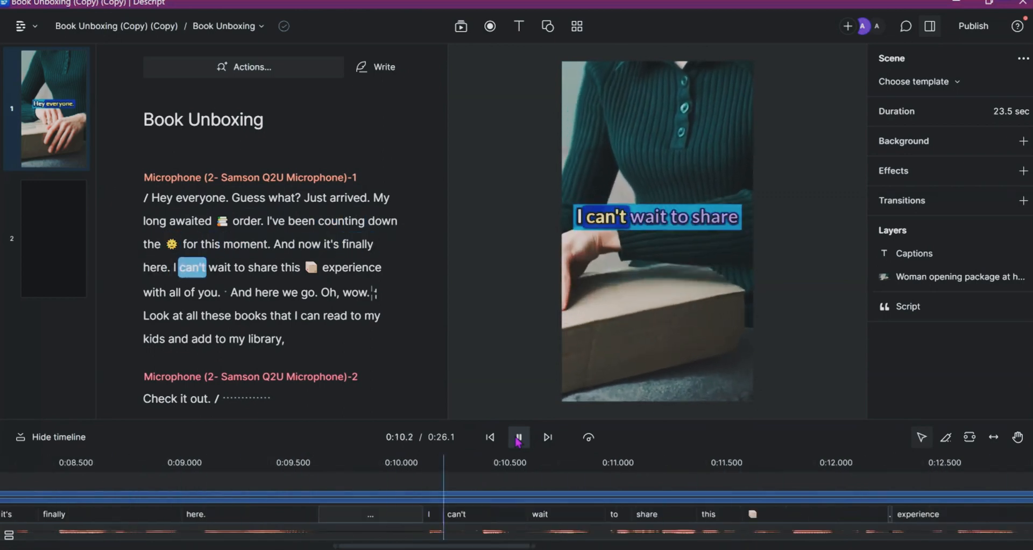
click(515, 437)
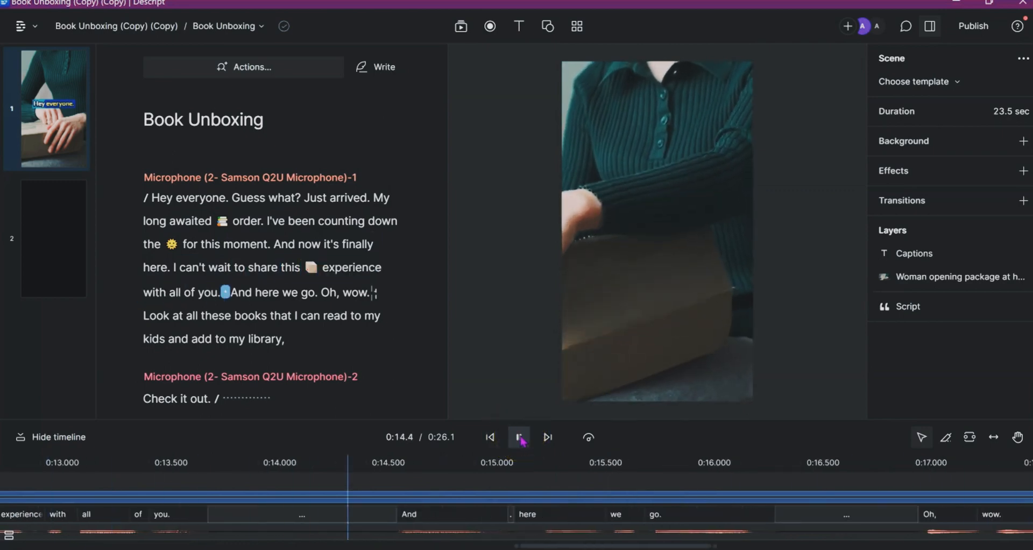
click(520, 438)
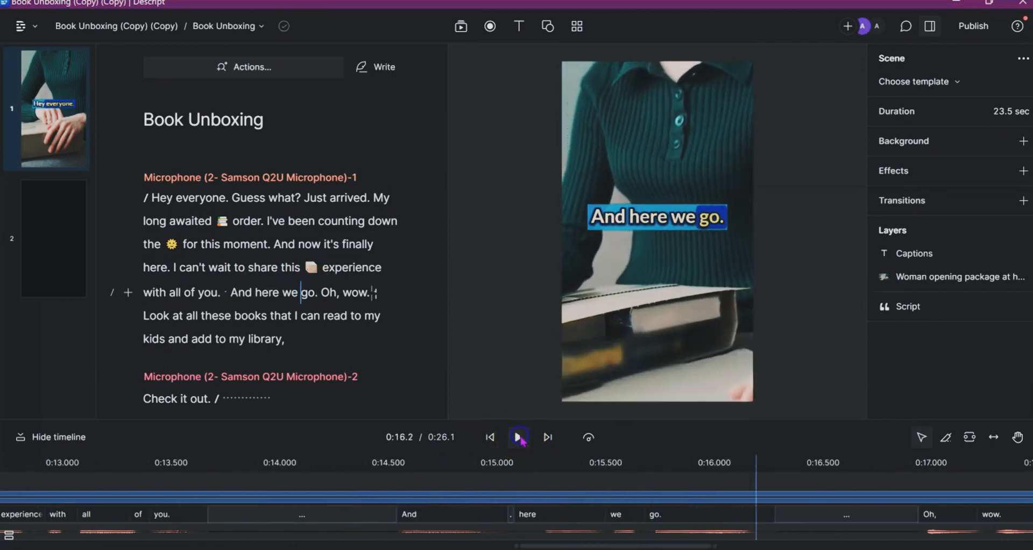